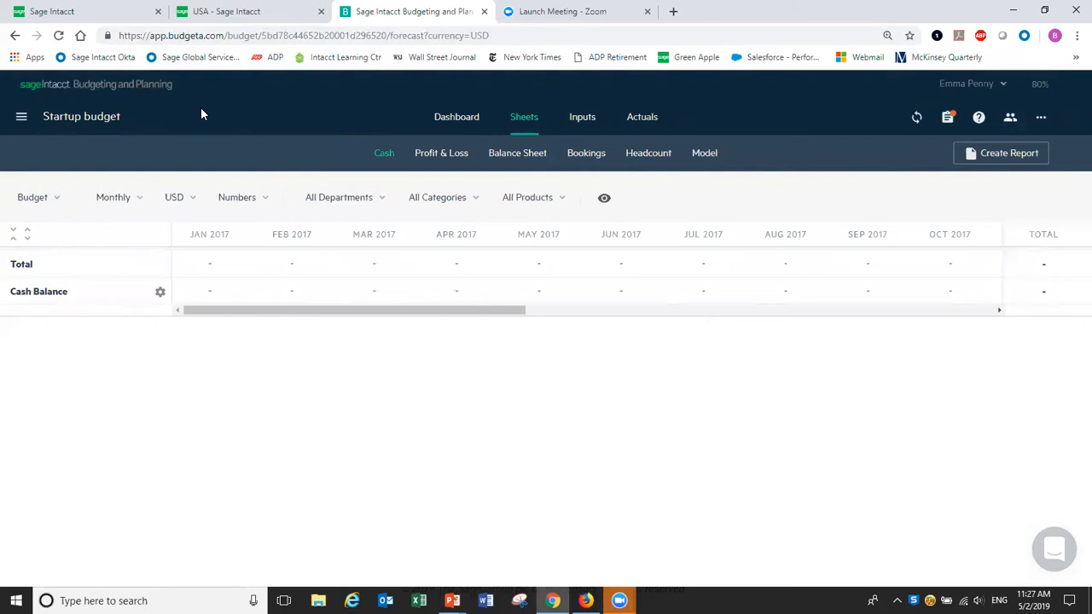
Start a new budget built from your Sage Intacct data.
left_click(23, 119)
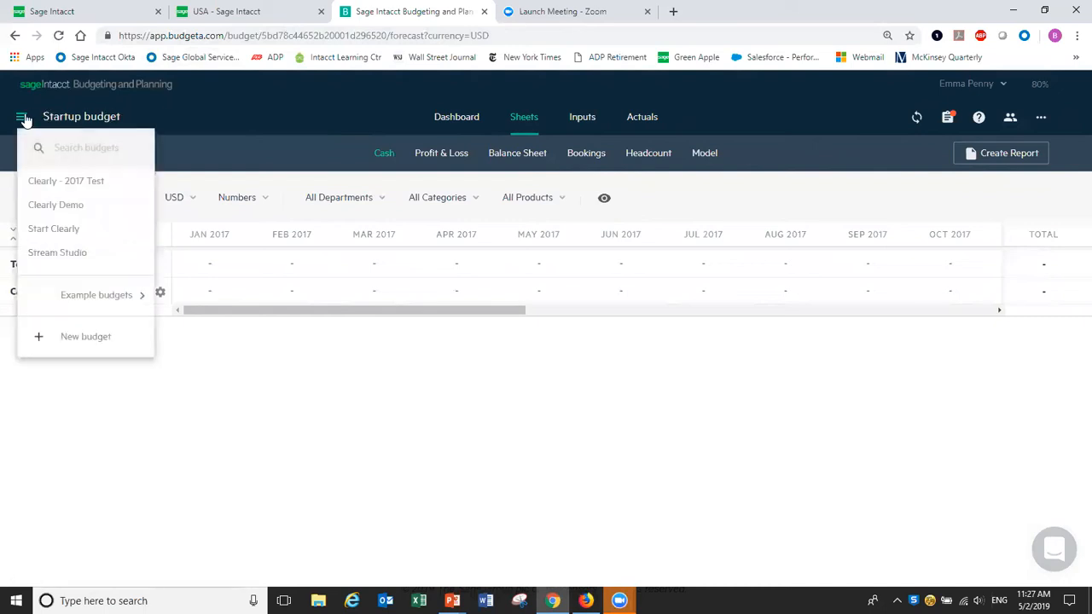
left_click(82, 340)
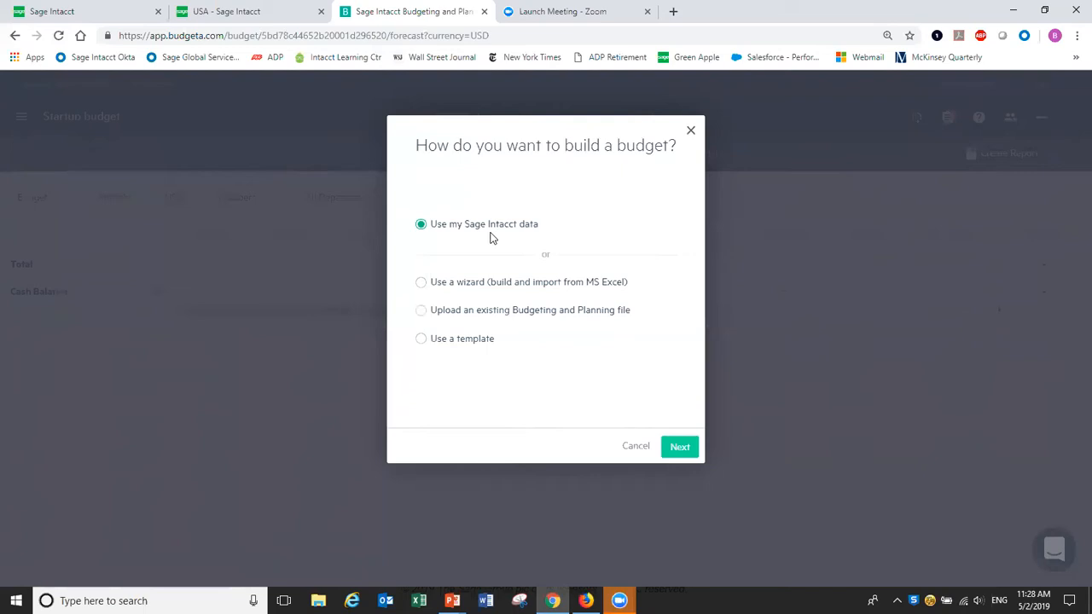
left_click(680, 451)
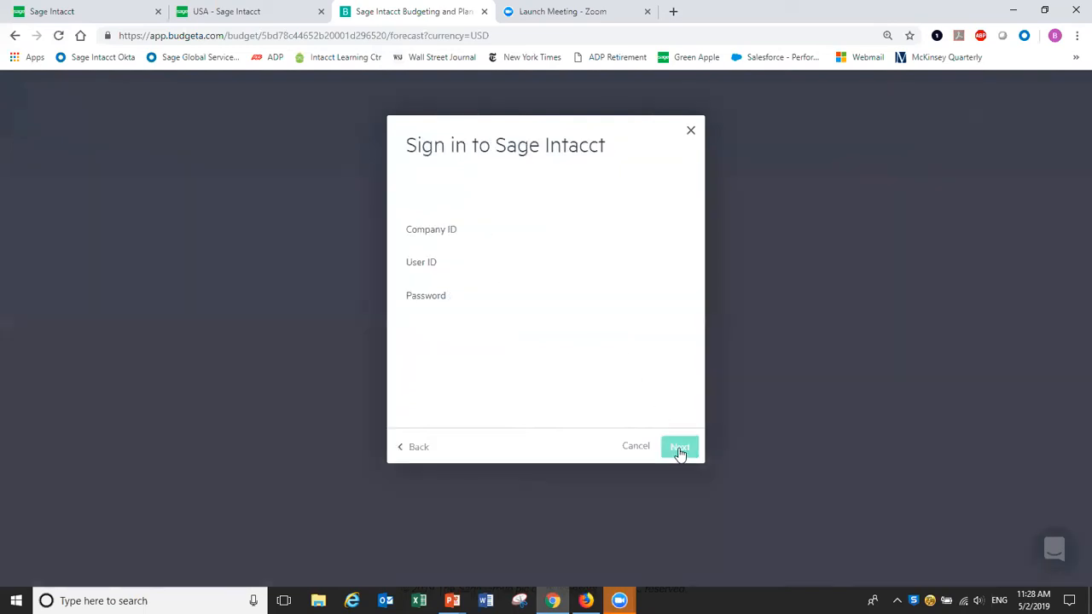
Sign in to Sage Intacct with the company ID and account password.
left_click(561, 228)
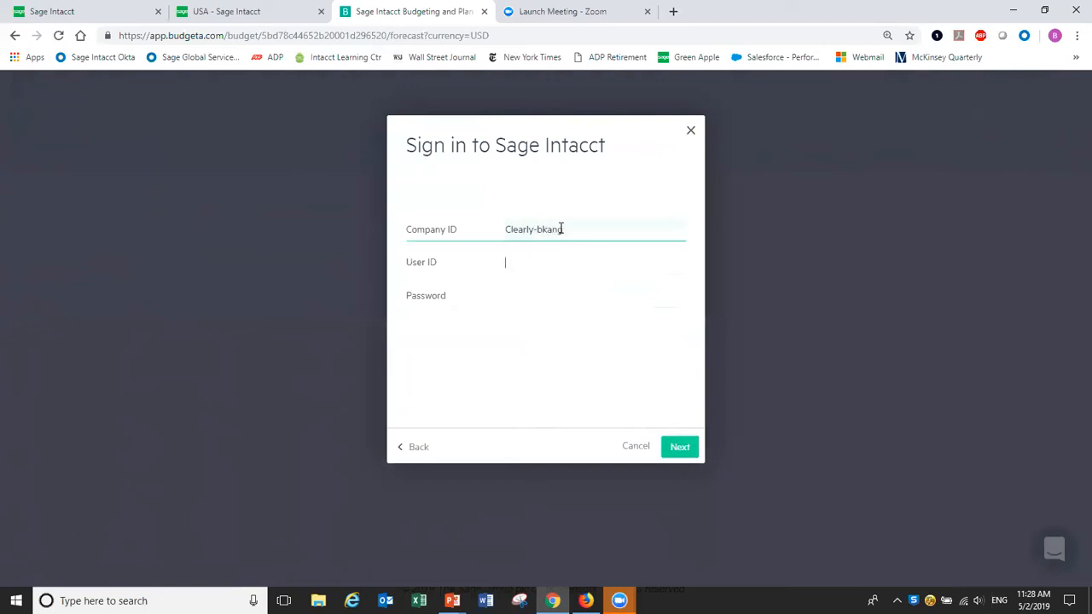
type("emma")
key("Tab")
type("••••••••••")
left_click(679, 448)
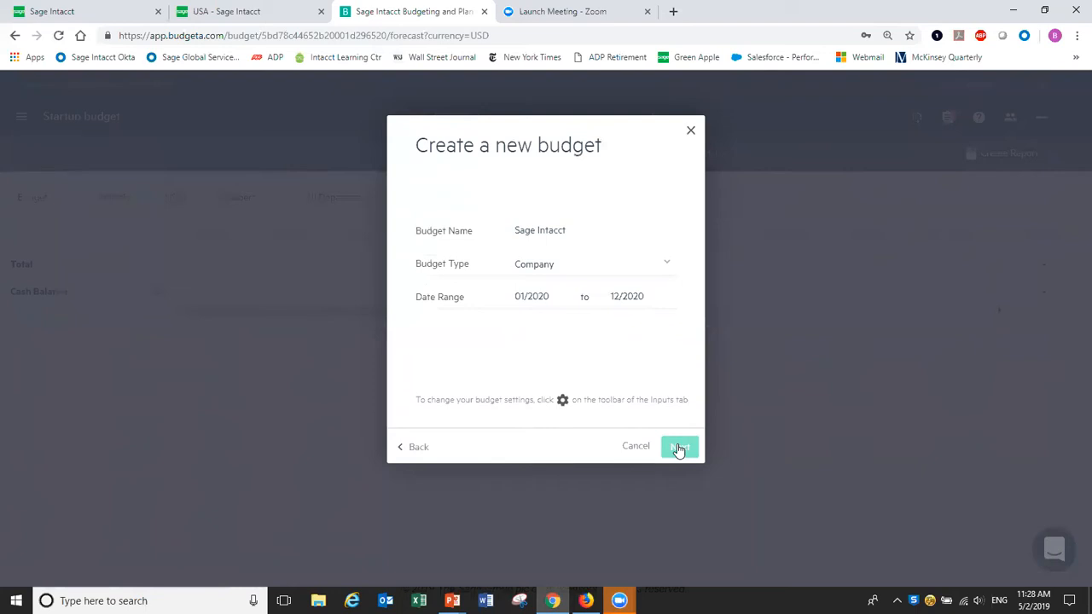
Set the Company budget's date range to January 2019 through December 2019 and continue.
left_click(553, 297)
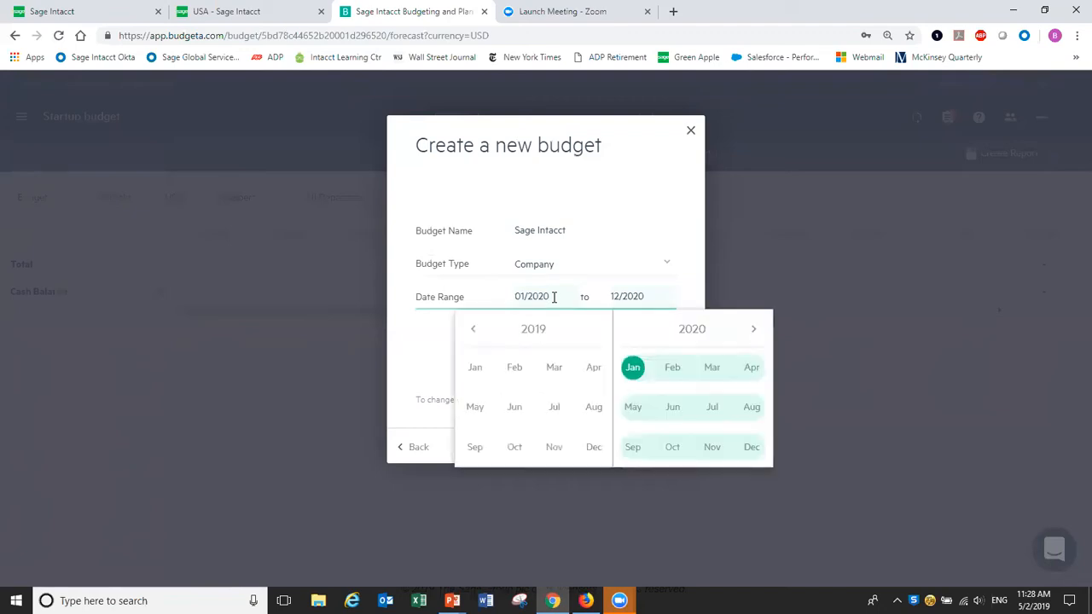
left_click(475, 370)
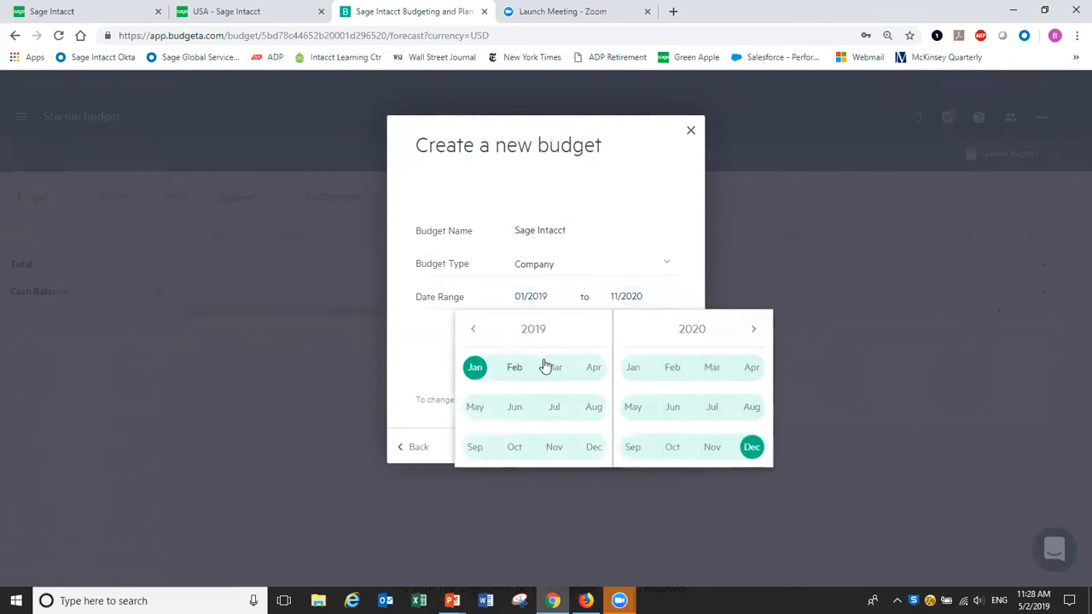
left_click(590, 450)
left_click(692, 188)
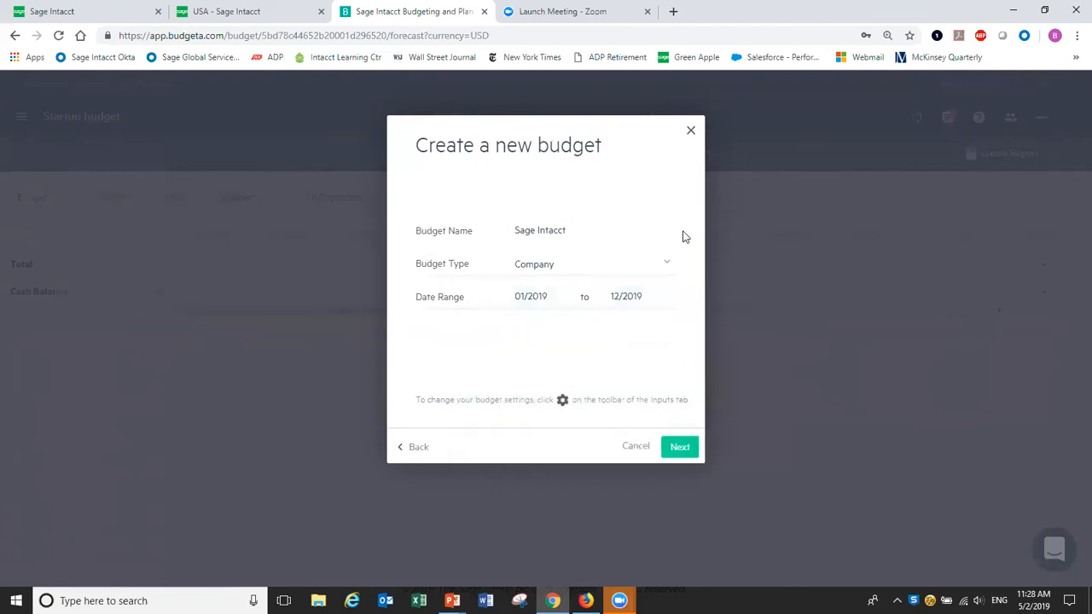
left_click(682, 457)
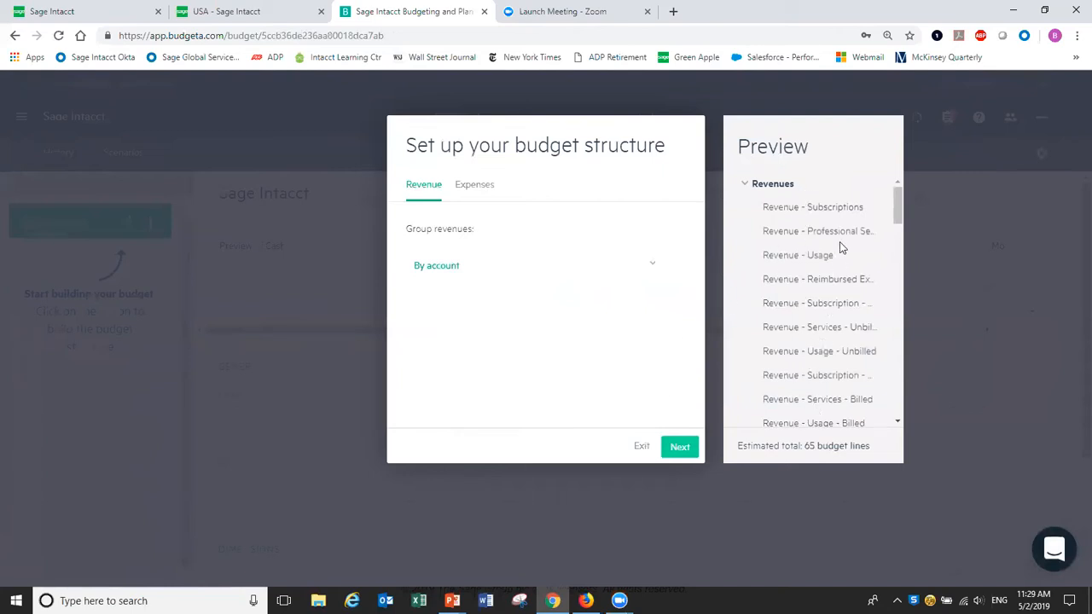
Keep revenues and expenses both grouped By account and continue.
mouse_move(898, 216)
left_mouse_down()
mouse_move(901, 325)
mouse_move(915, 216)
left_mouse_up()
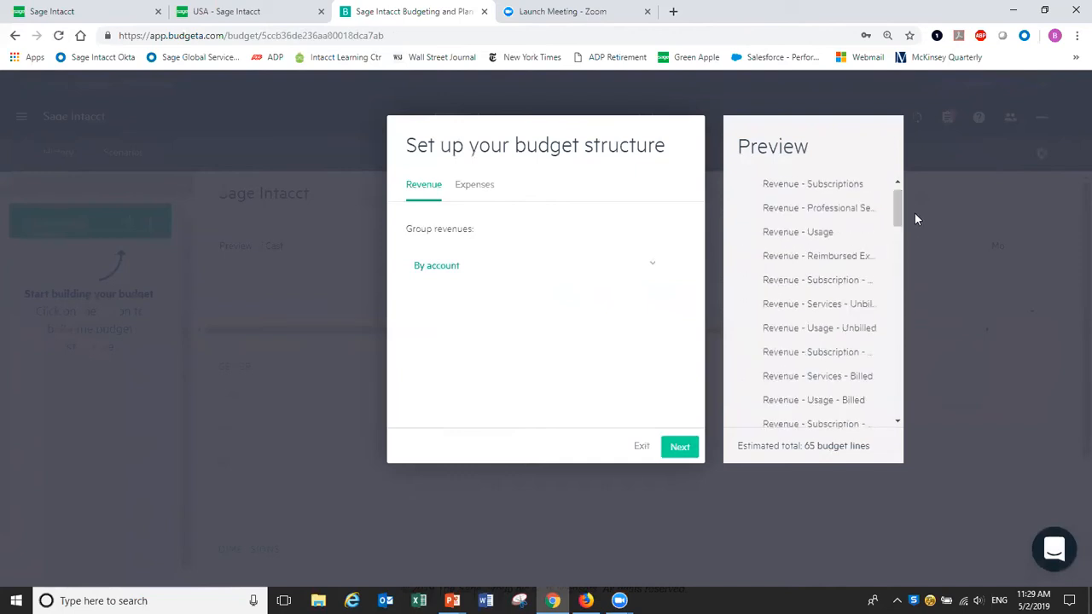
left_click(682, 452)
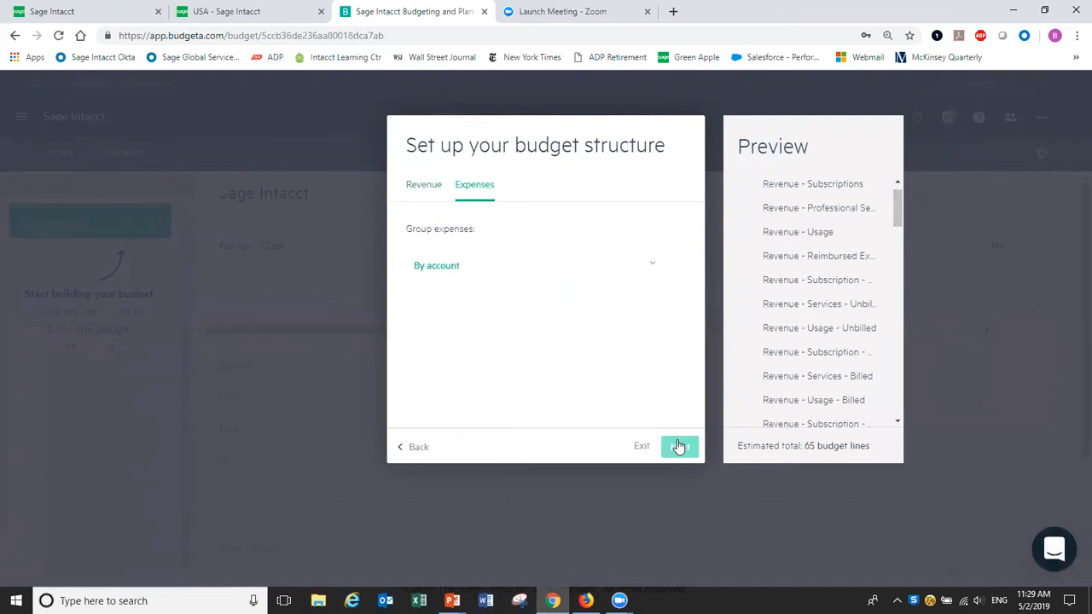
left_click(679, 447)
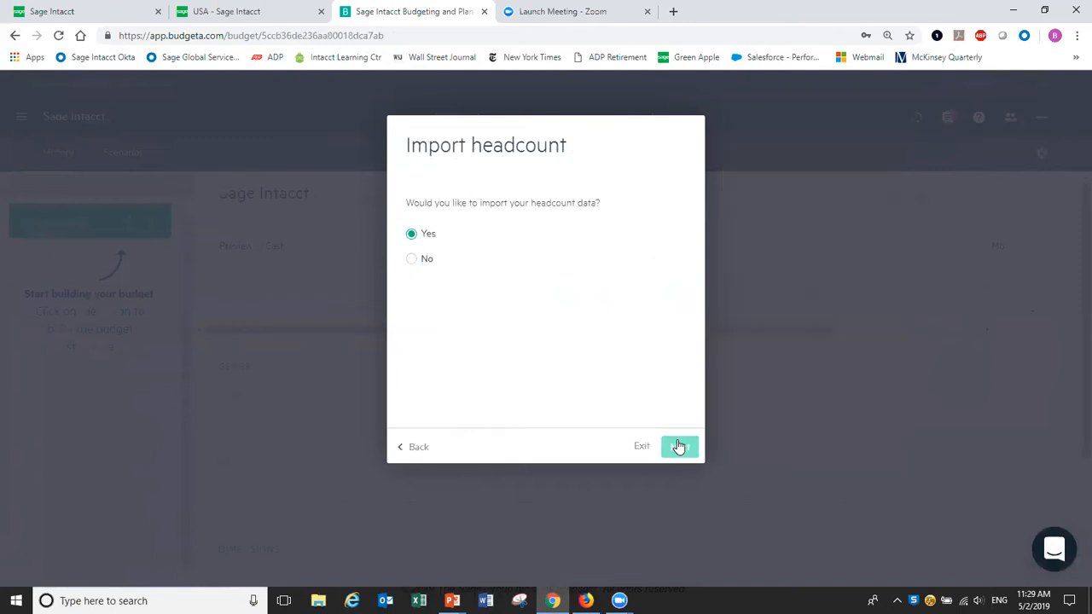
Answer No to importing headcount data and continue.
left_click(414, 260)
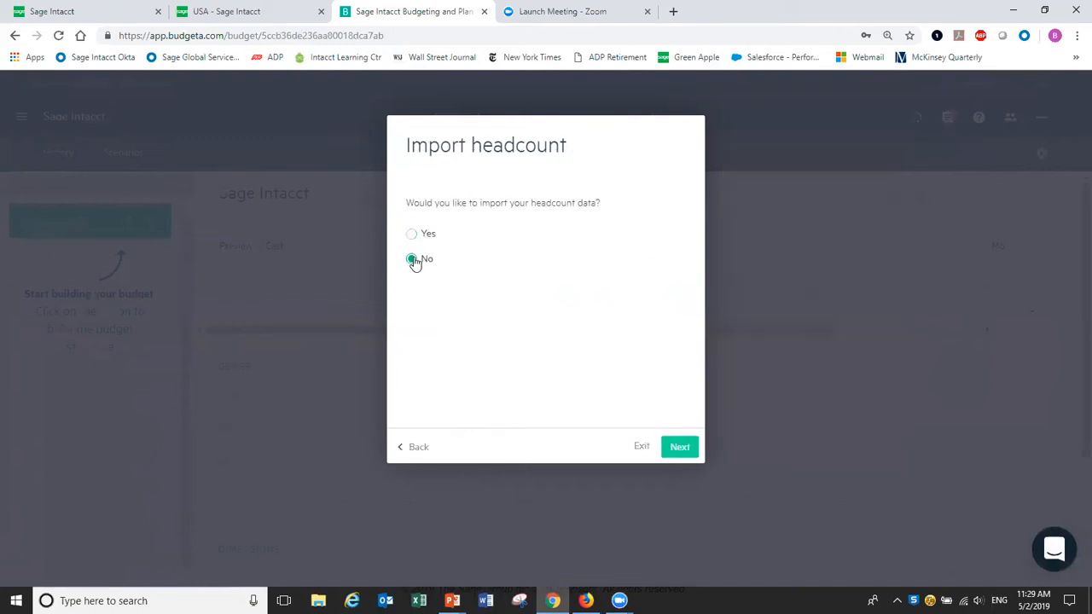
left_click(680, 449)
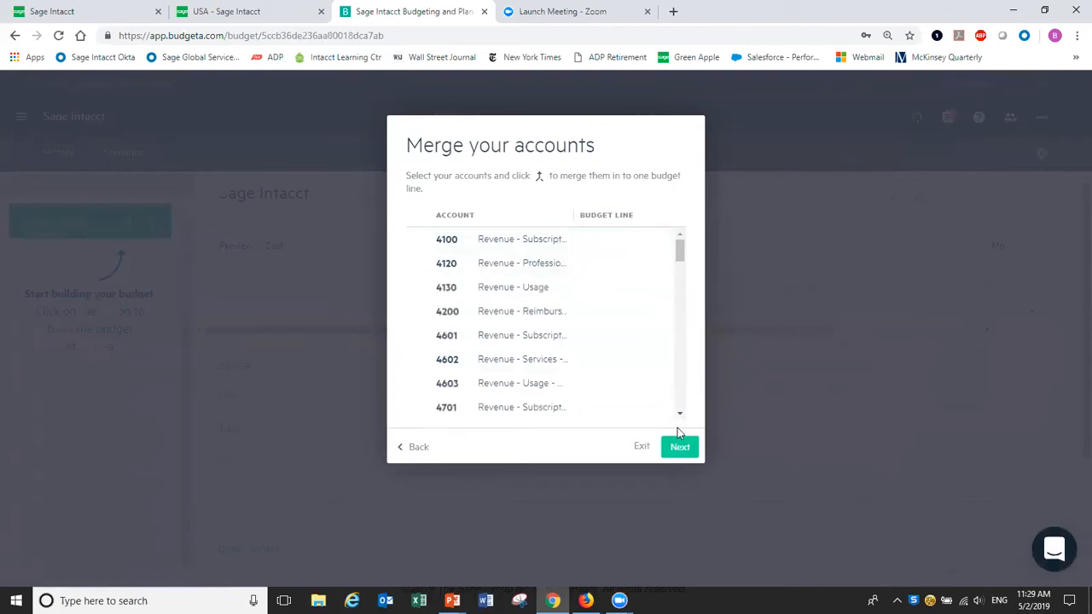
Skip account merging and untick 'Remove all lines without past actuals' to keep 66 lines.
left_click(680, 449)
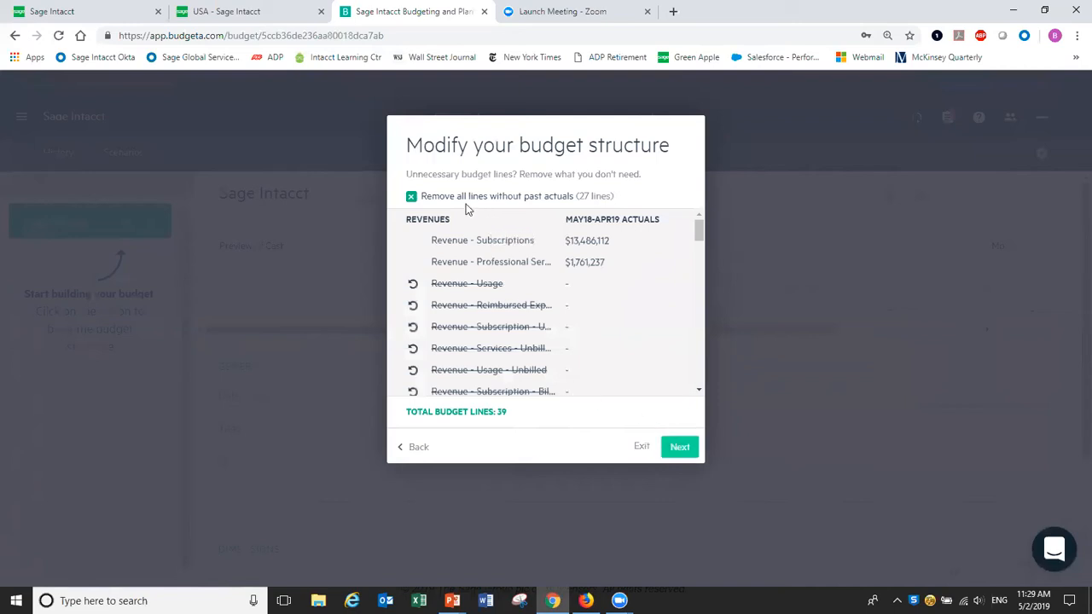
left_click(412, 197)
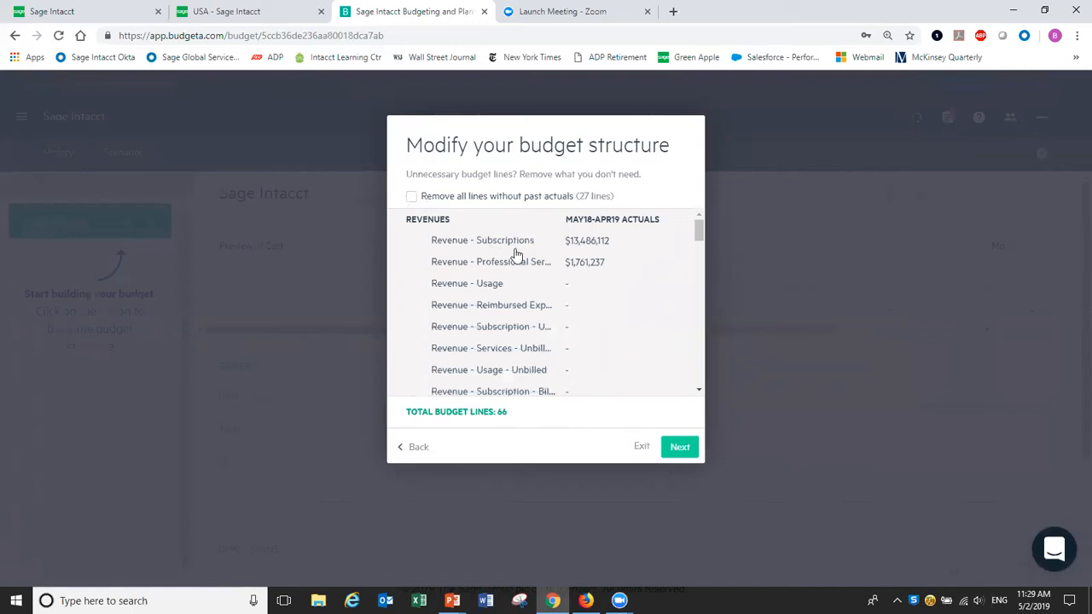
left_click(680, 450)
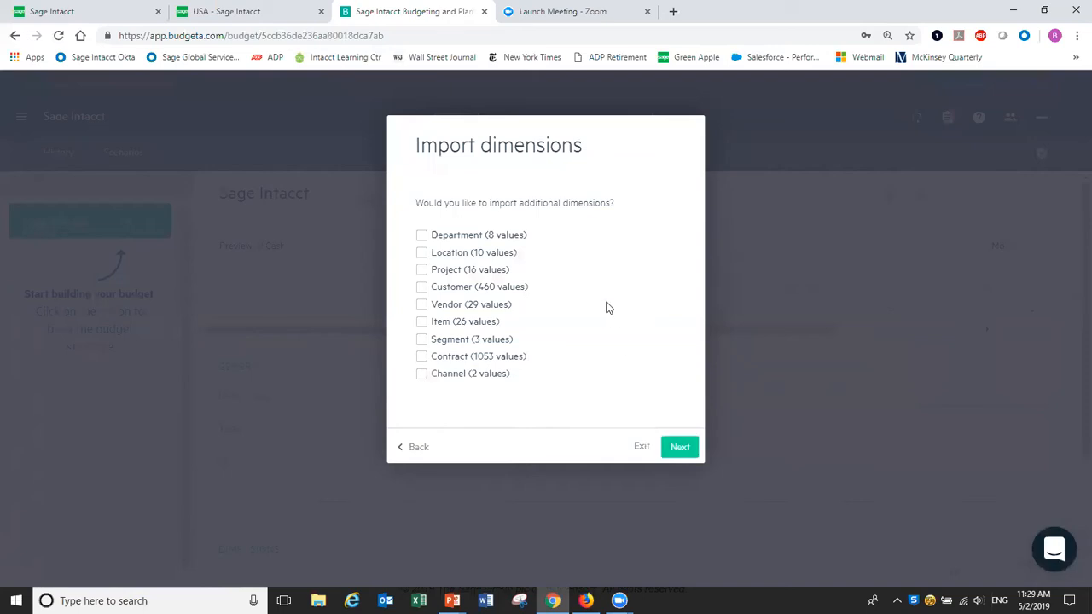
Import Department, Location, Project, Customer, Vendor and Item dimensions, then finish to open the Inputs page.
left_click(422, 235)
left_click(422, 254)
left_click(420, 272)
left_click(422, 289)
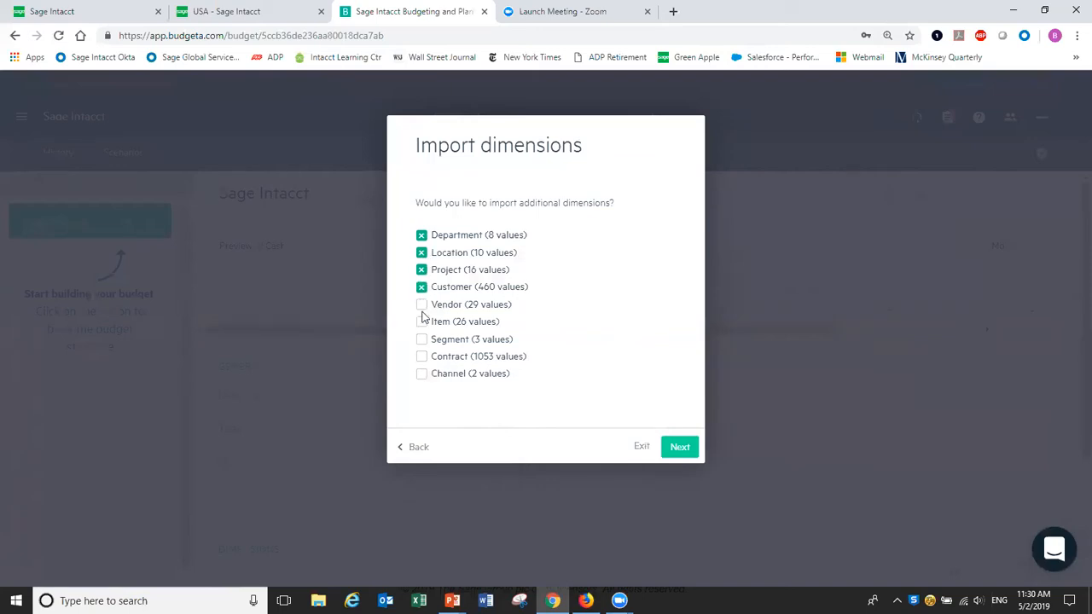
left_click(422, 306)
left_click(421, 322)
left_click(680, 448)
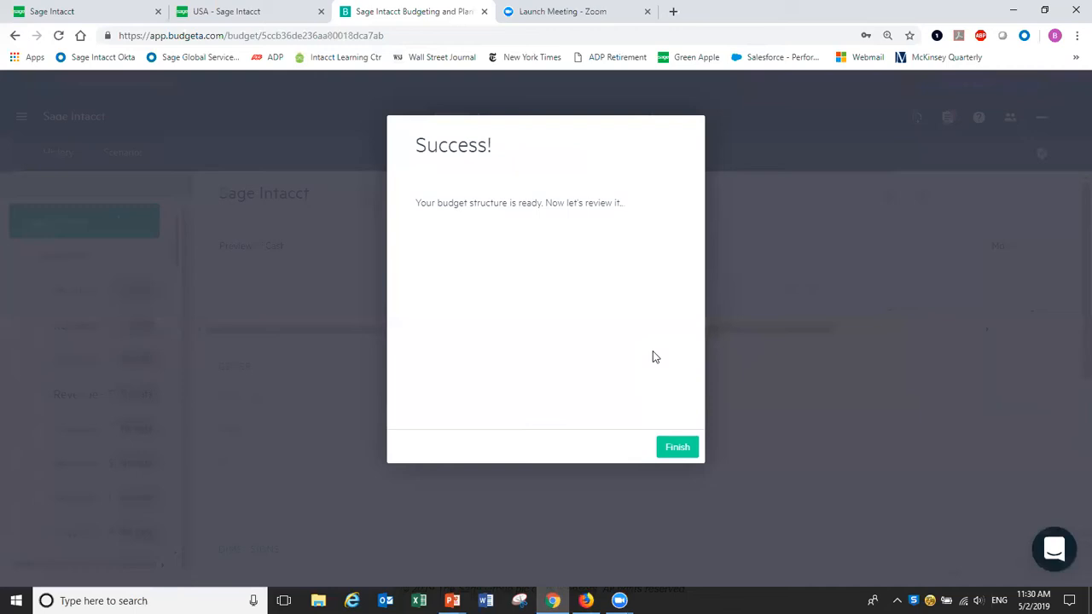
left_click(672, 449)
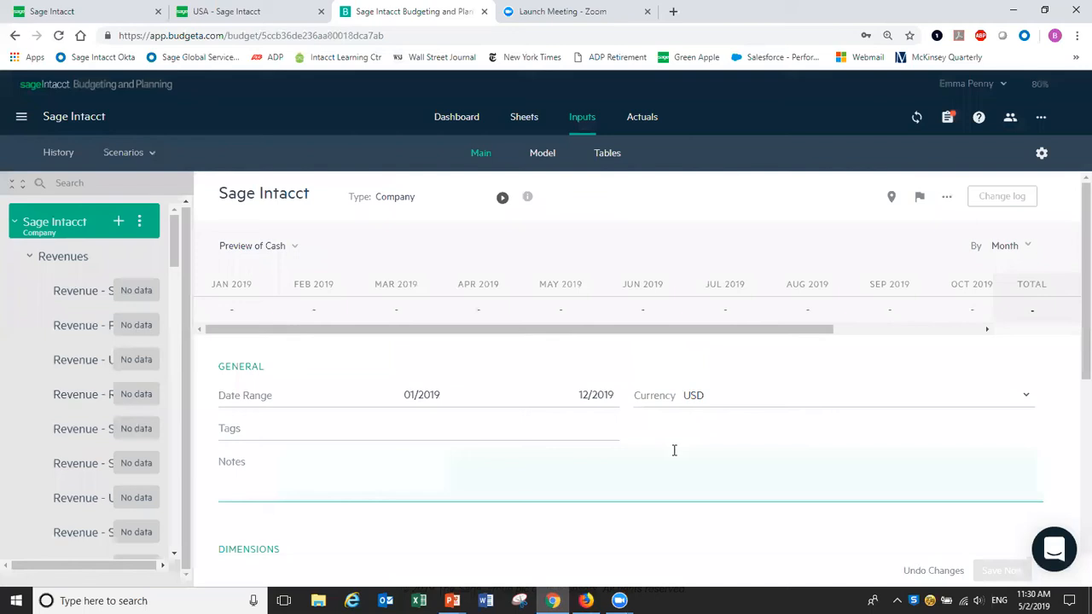
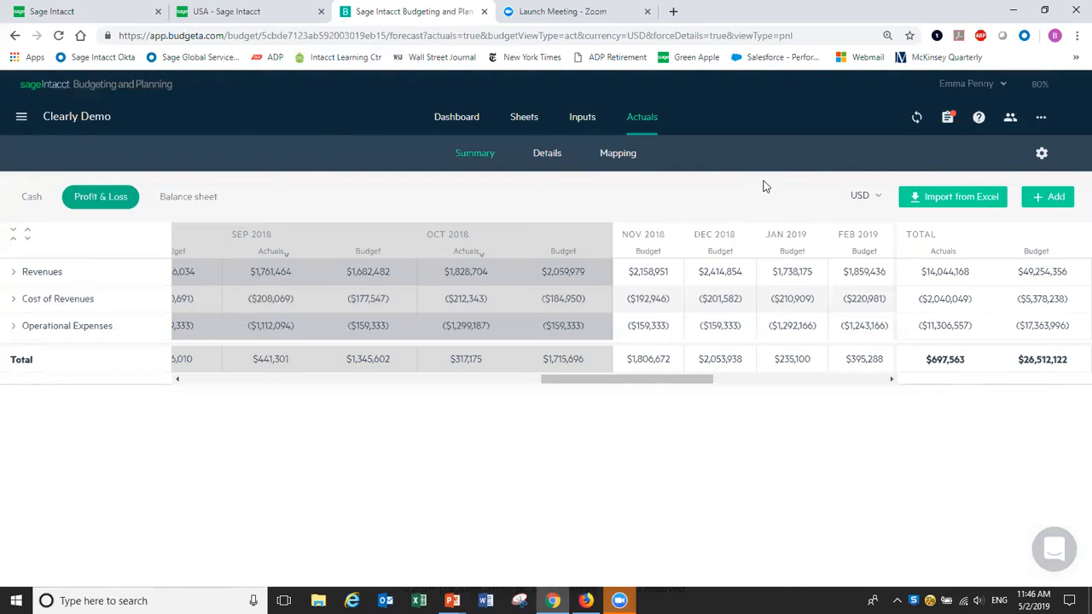
Start a Sage Intacct sync and sign in with the company ID and password.
left_click(918, 120)
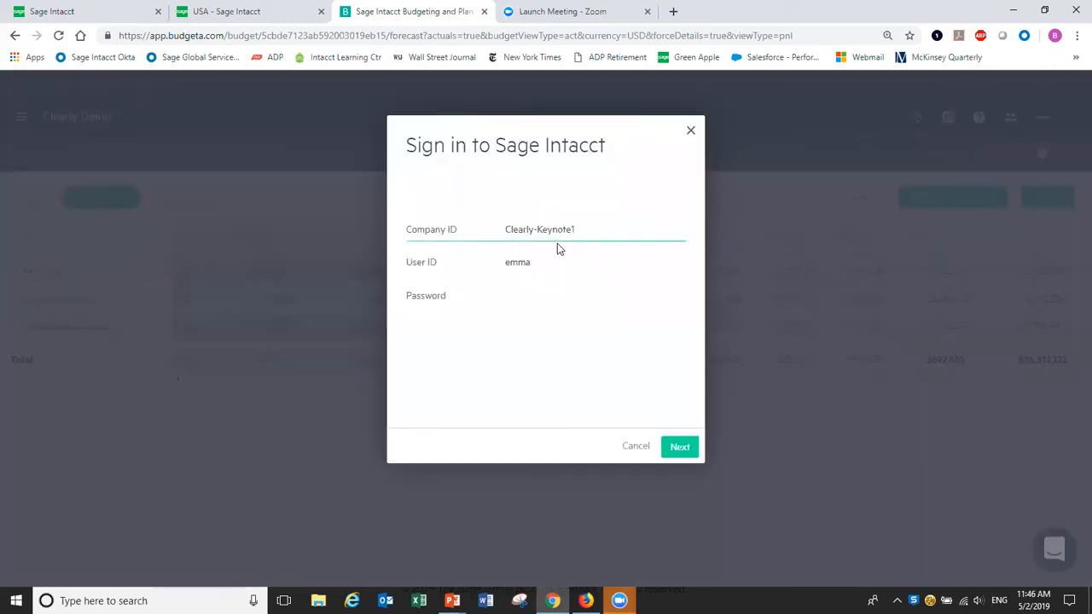
left_click(587, 233)
key("BackSpace")
key("BackSpace")
key("BackSpace")
key("BackSpace")
key("BackSpace")
key("BackSpace")
key("BackSpace")
key("BackSpace")
key("Tab")
key("Tab")
type("••••••••••")
left_click(693, 450)
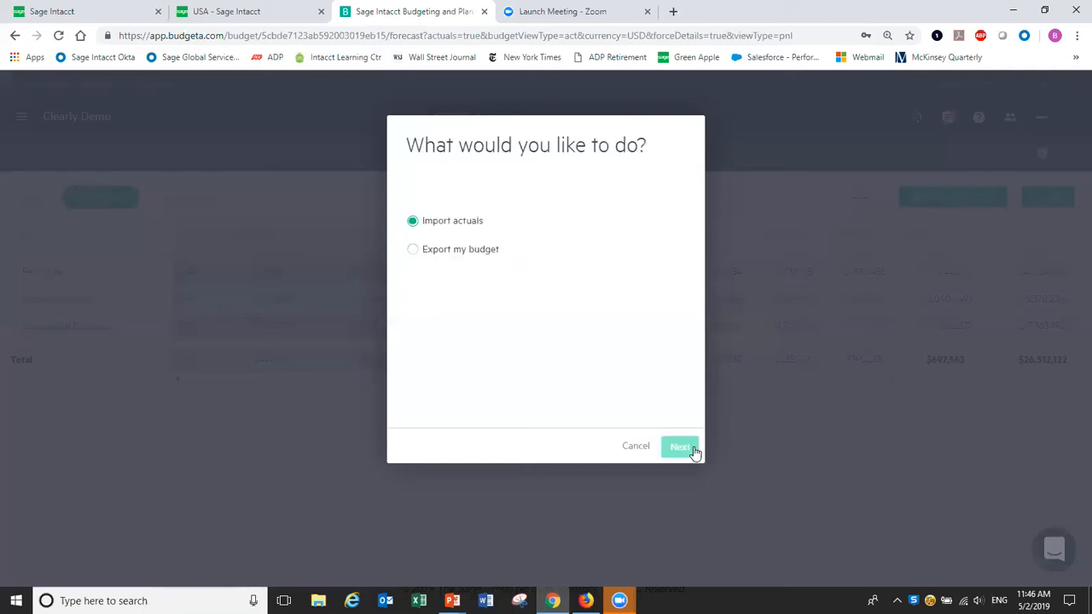
Choose Import actuals, keeping all three reports and all dimensions selected.
left_click(684, 452)
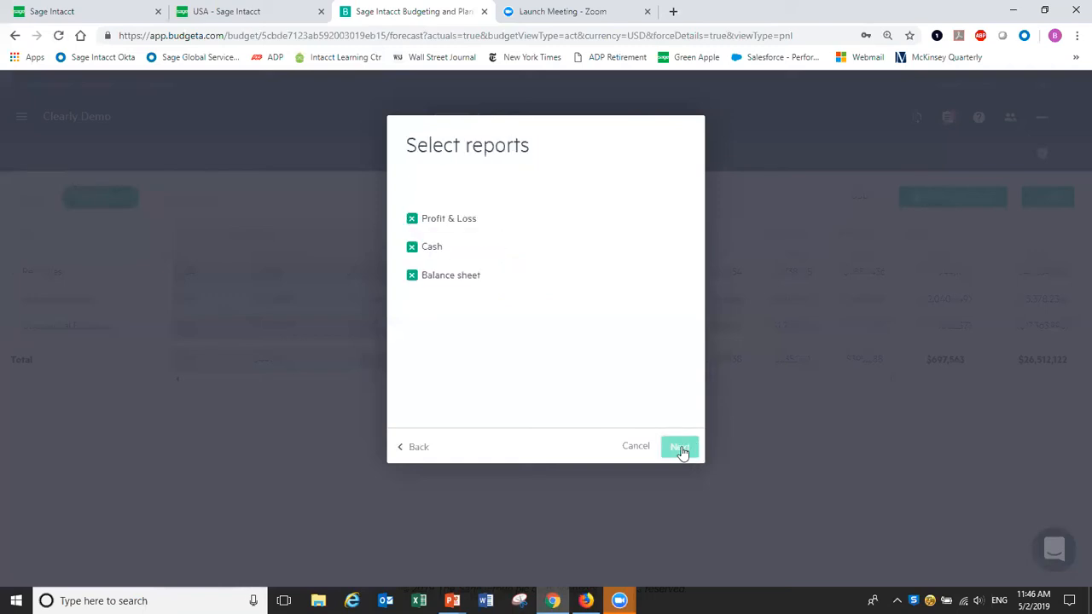
left_click(680, 449)
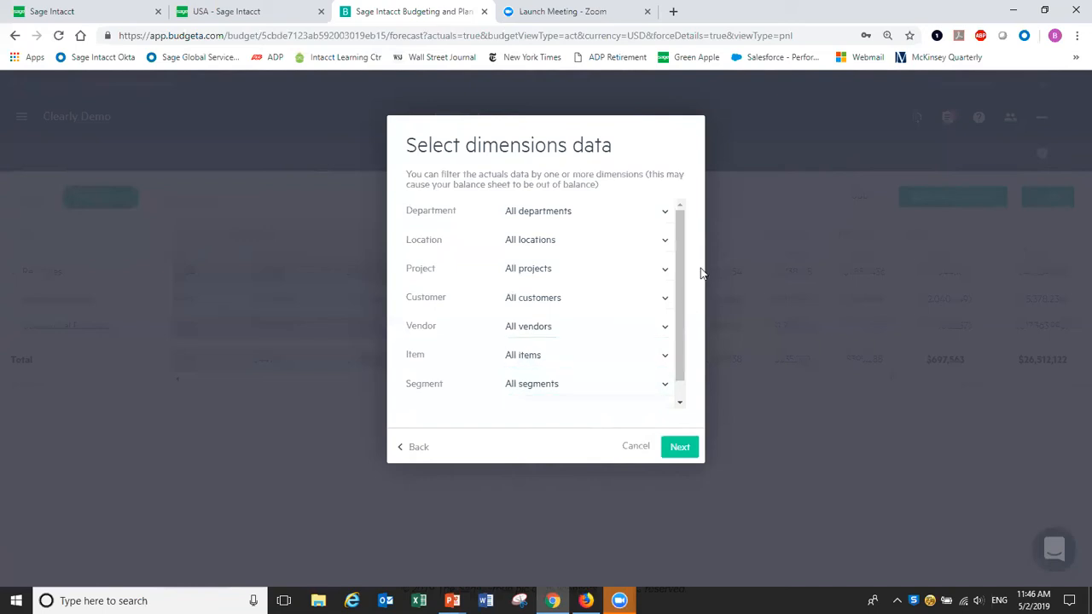
scroll(683, 253, "down", 1)
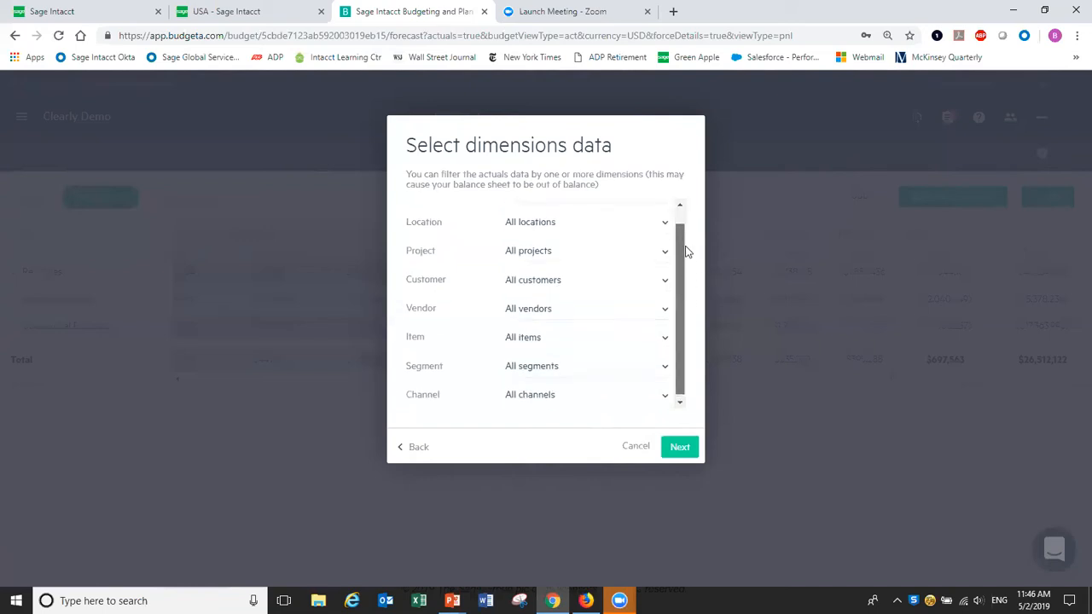
scroll(682, 226, "up", 1)
left_click(680, 448)
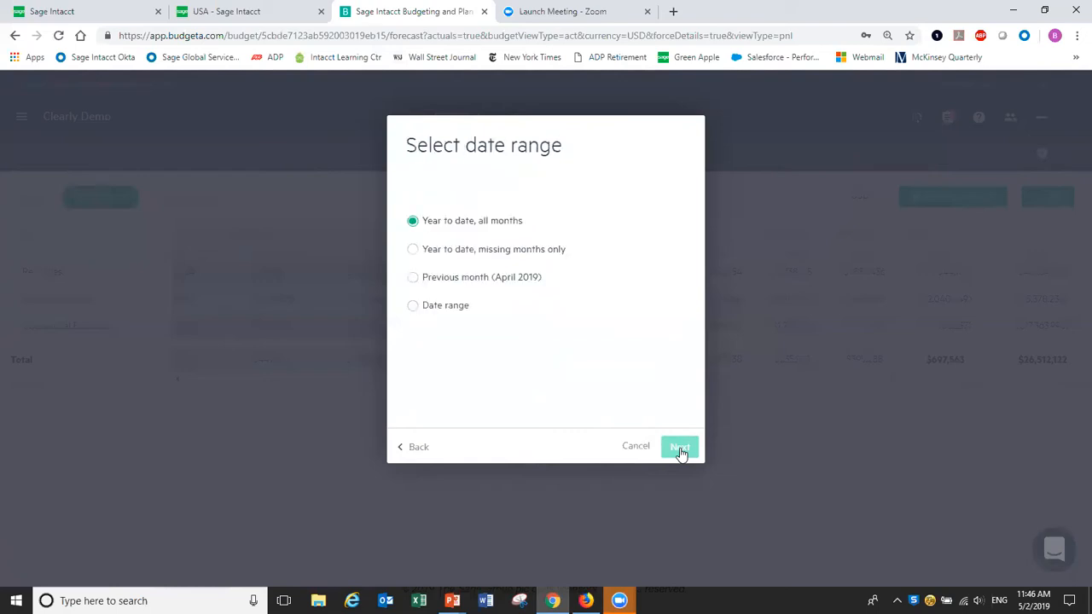
Import actuals for a custom date range from November 2018 to December 2018.
left_click(413, 307)
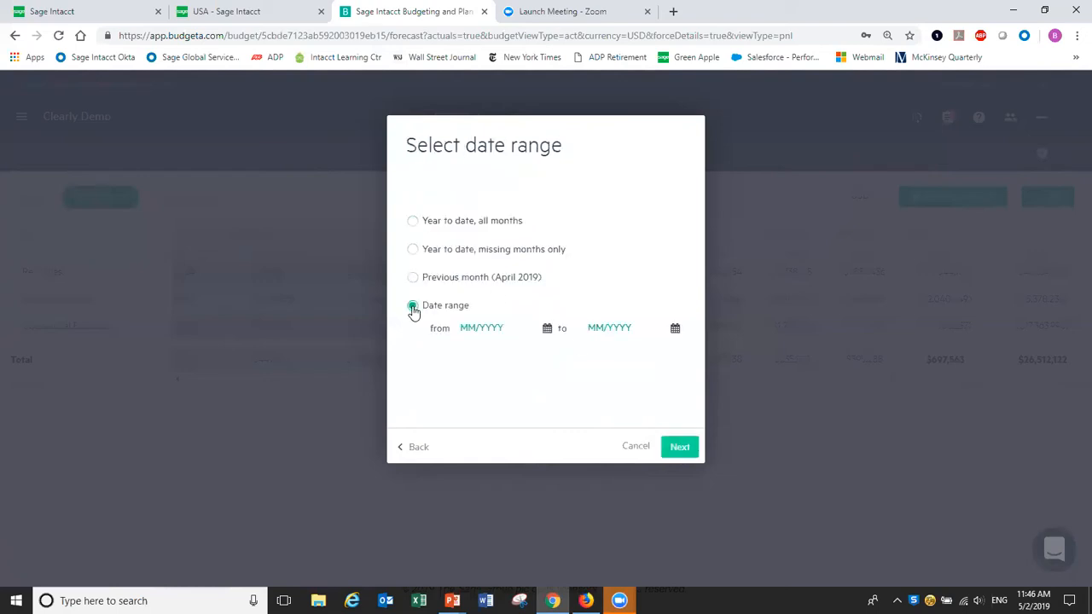
left_click(489, 328)
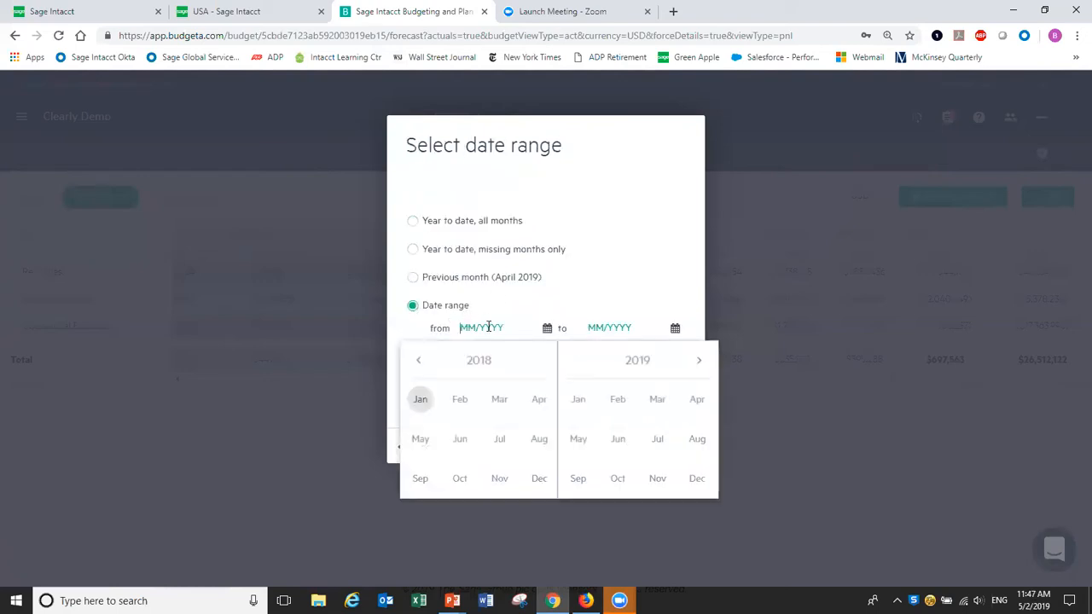
left_click(502, 479)
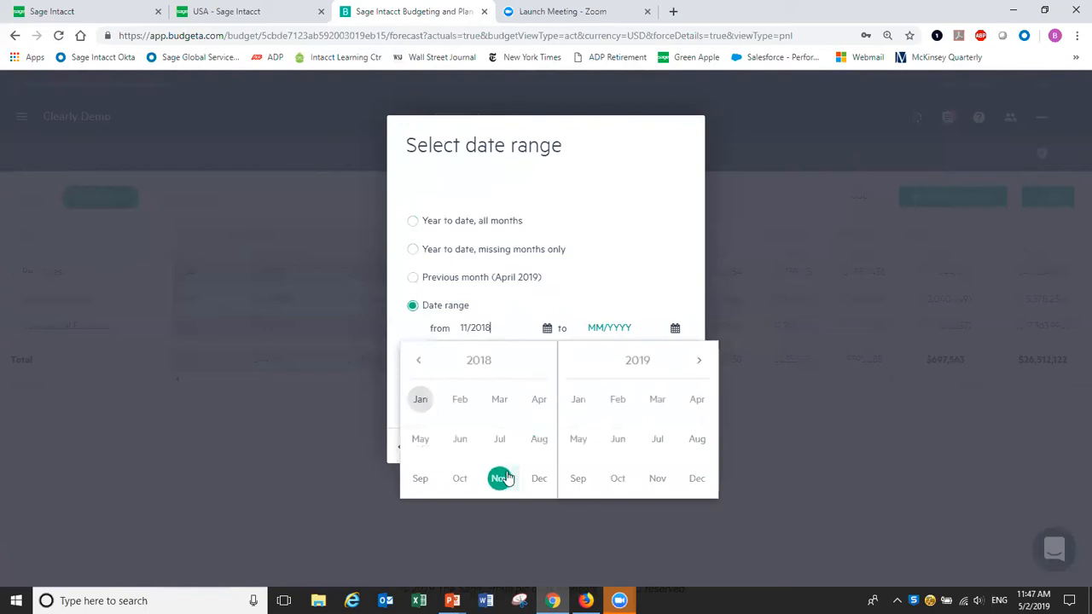
left_click(620, 330)
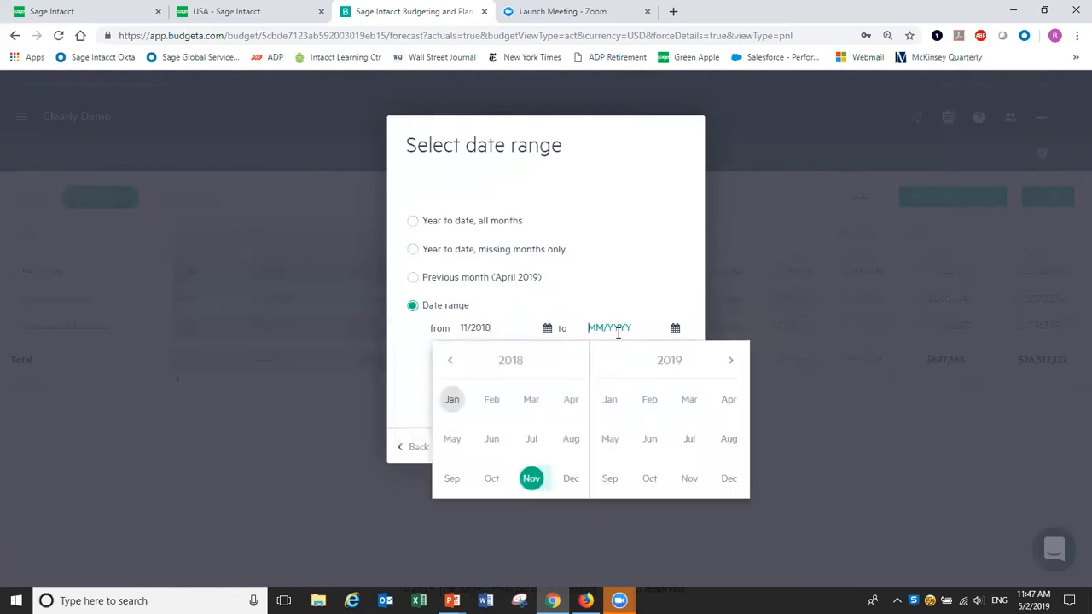
left_click(571, 479)
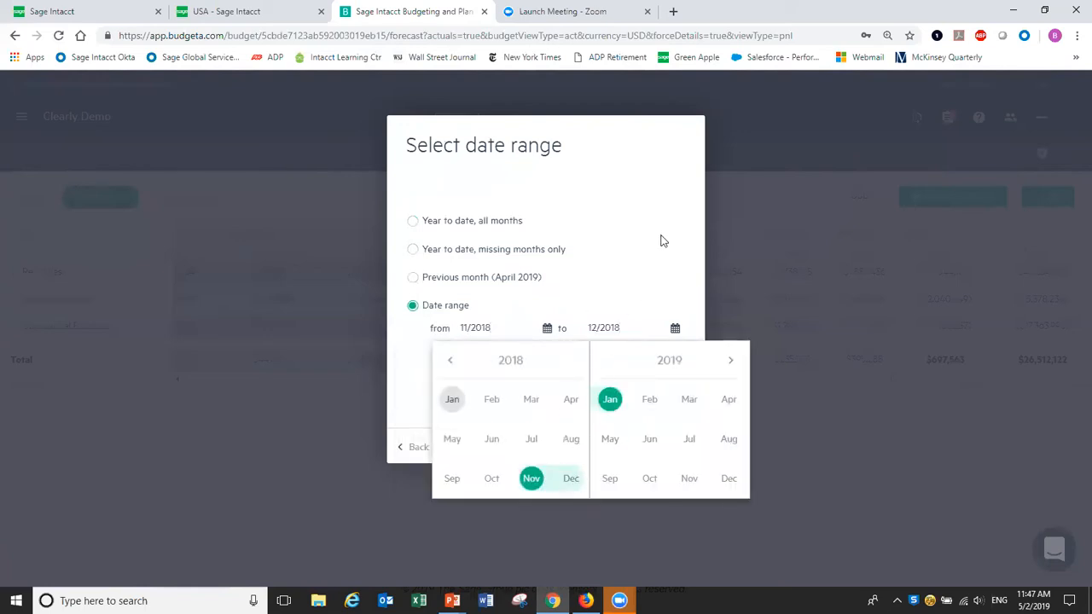
left_click(681, 448)
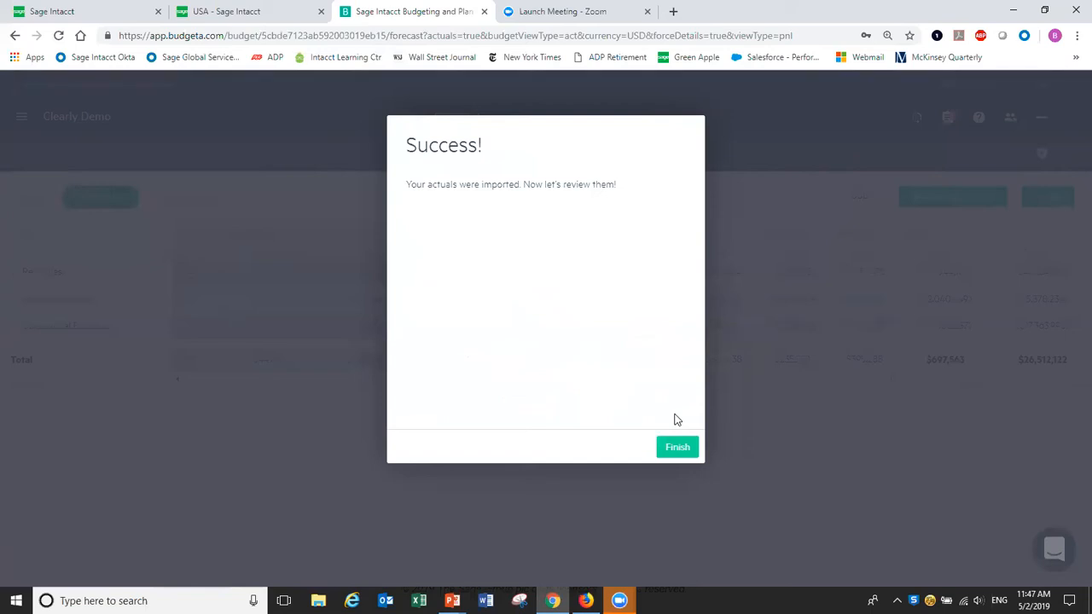
Finish the import wizard and open the Subscriptions - Boston revenue input.
left_click(677, 449)
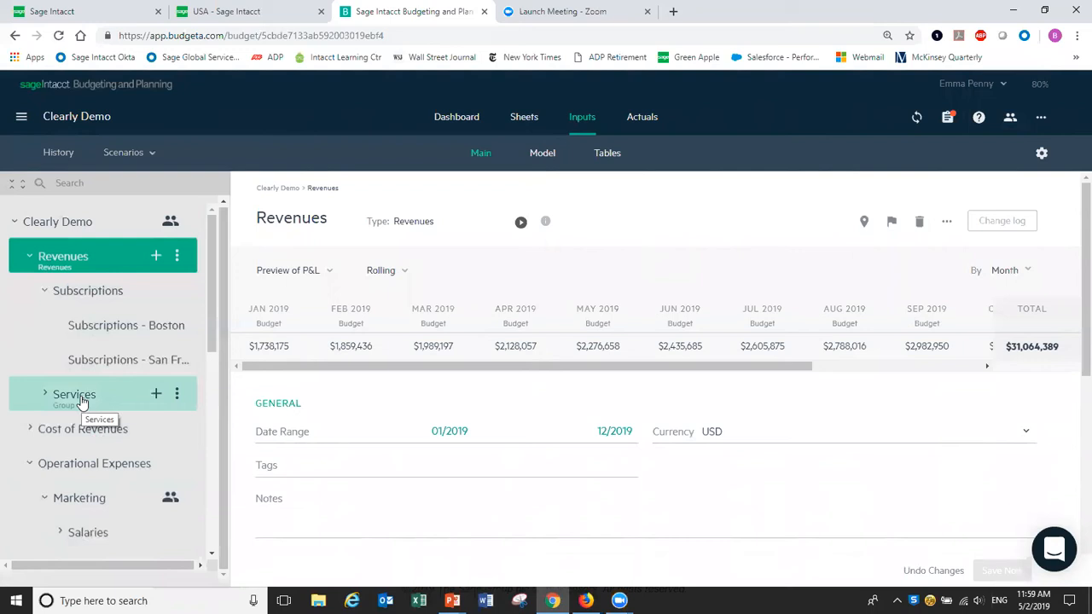
left_click(101, 328)
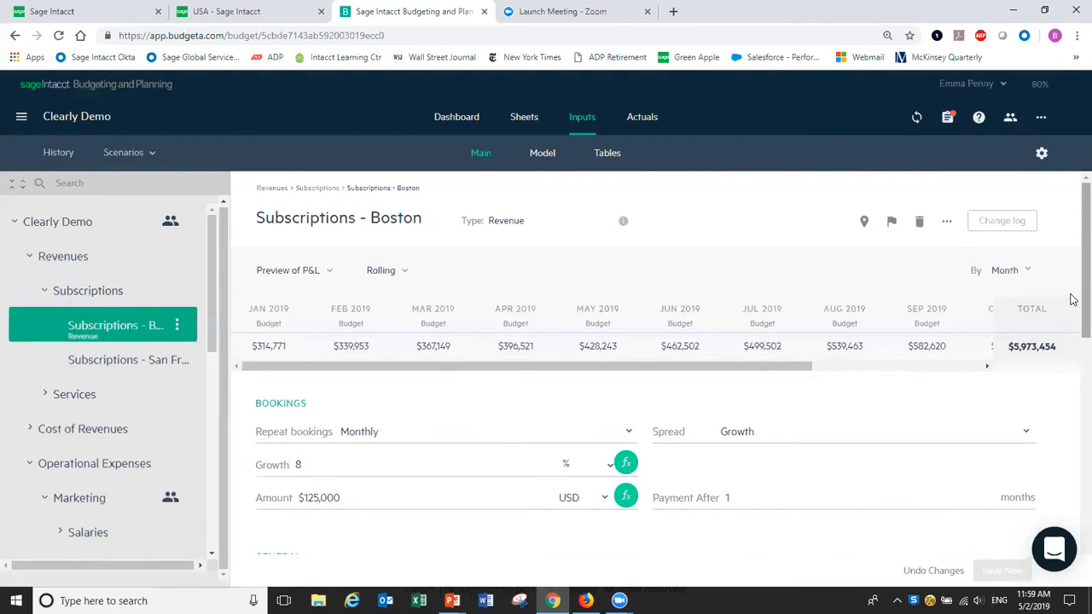
Delete the 8% monthly growth value on Subscriptions - Boston.
scroll(1073, 303, "down", 1)
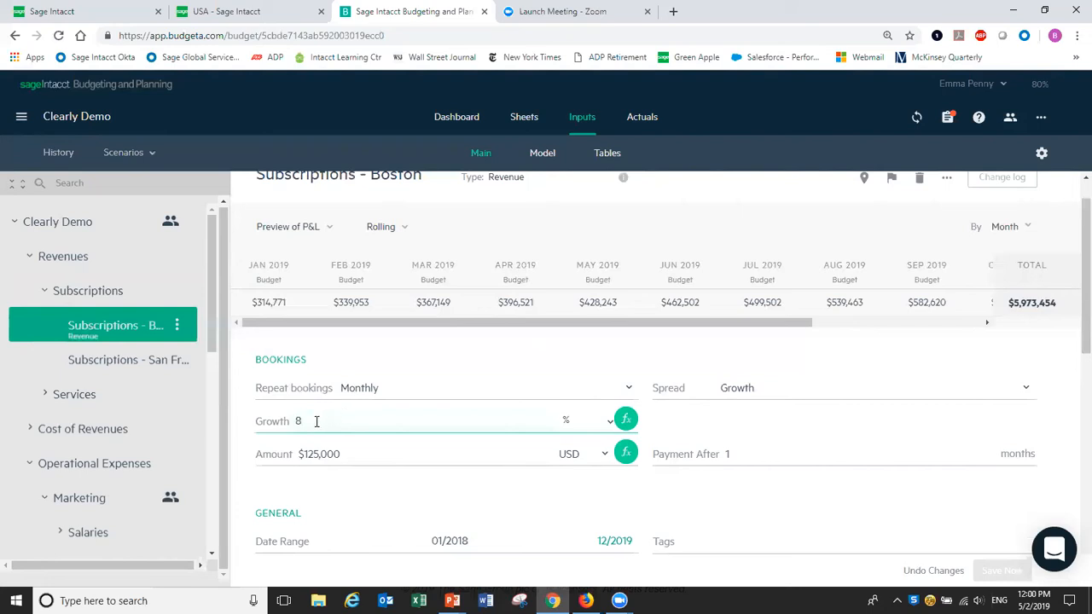
key("BackSpace")
Enter 9% as the Subscriptions - Boston growth rate, lifting the total to $7,081,137.
type("9")
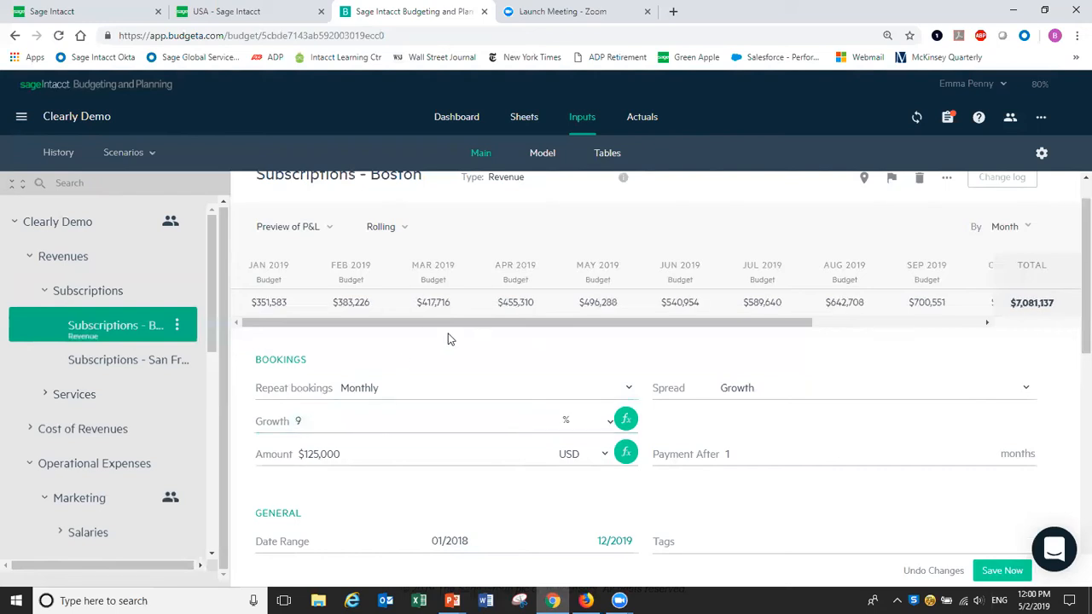
left_click(327, 427)
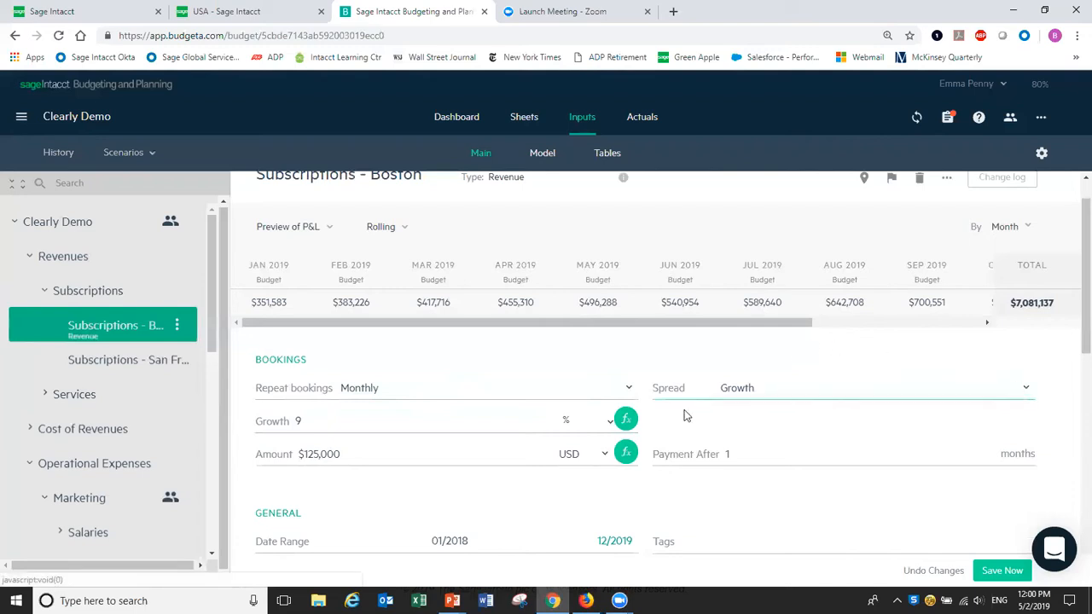
left_click(626, 421)
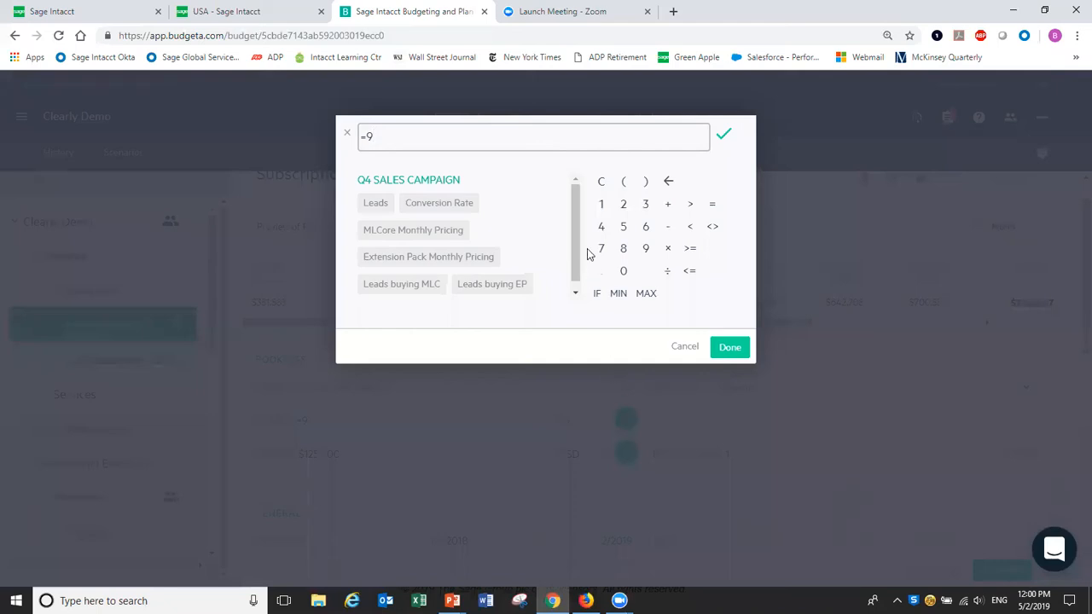
scroll(575, 235, "down", 1)
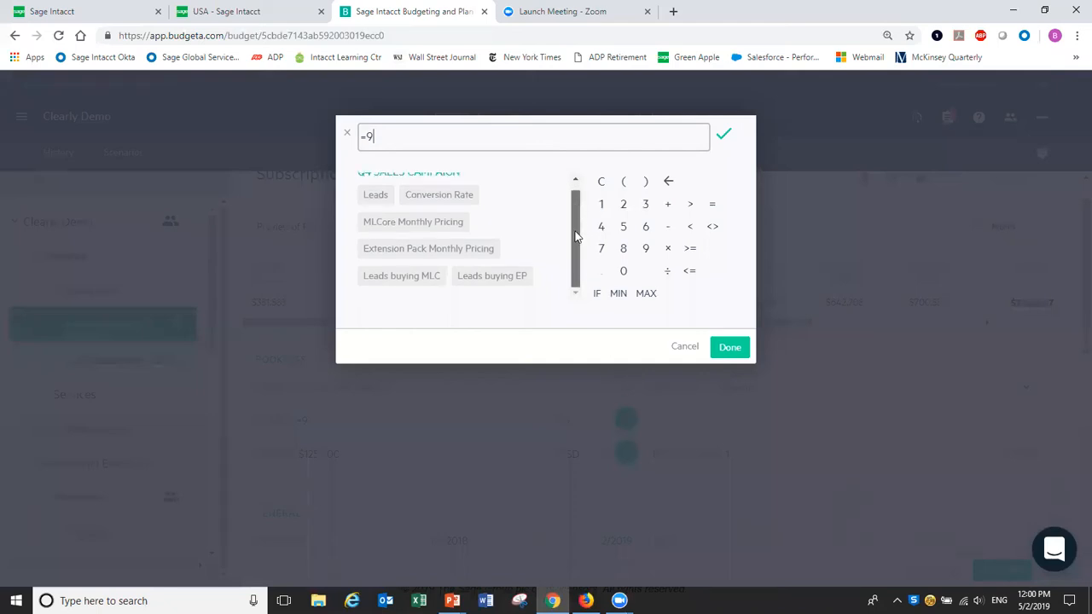
left_click(674, 229)
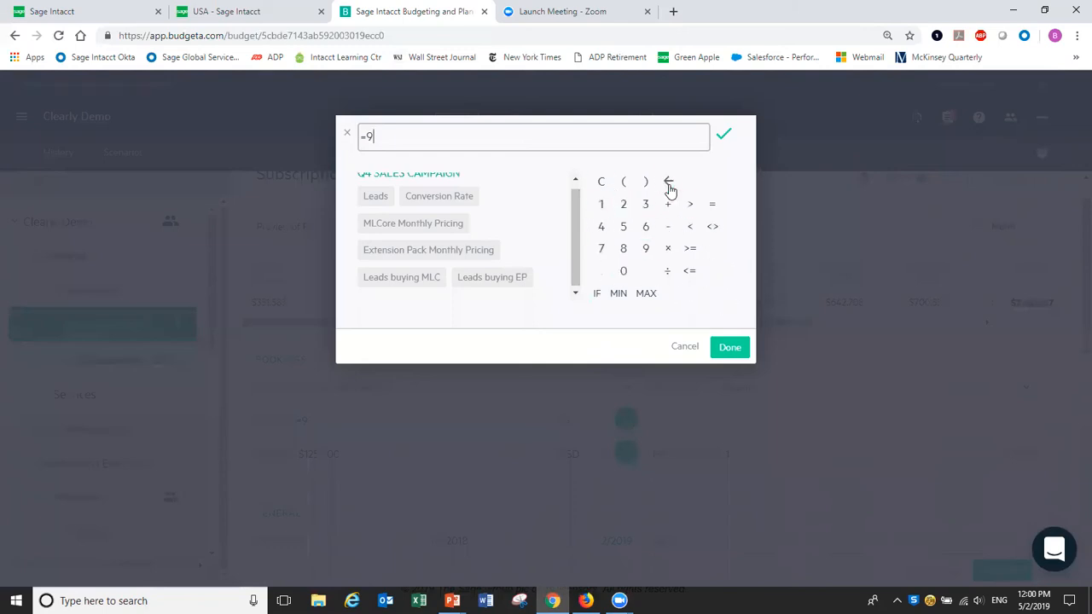
left_click(686, 350)
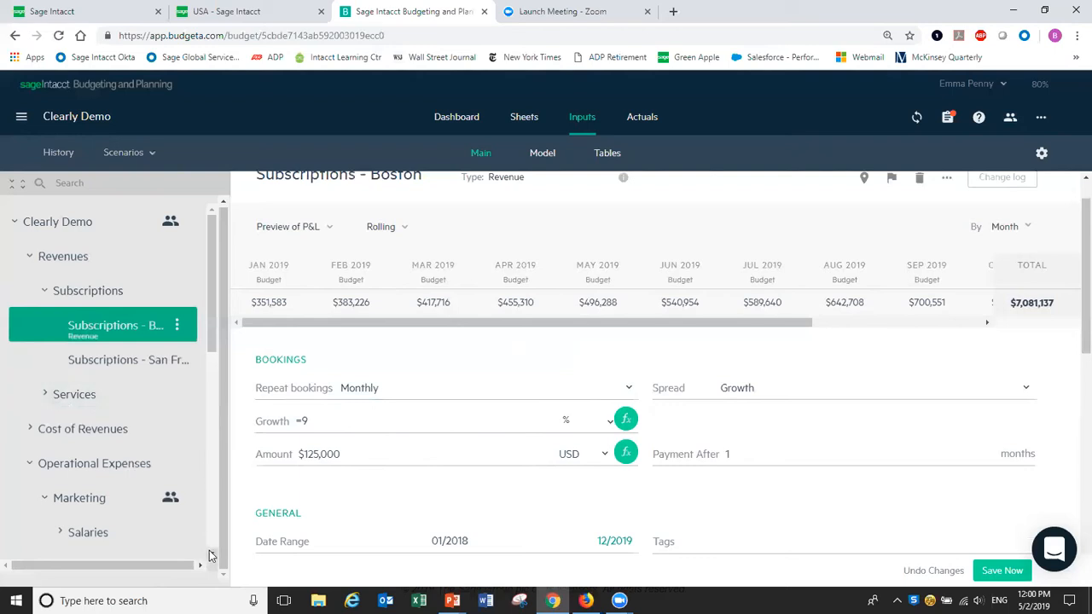
scroll(212, 556, "down", 2)
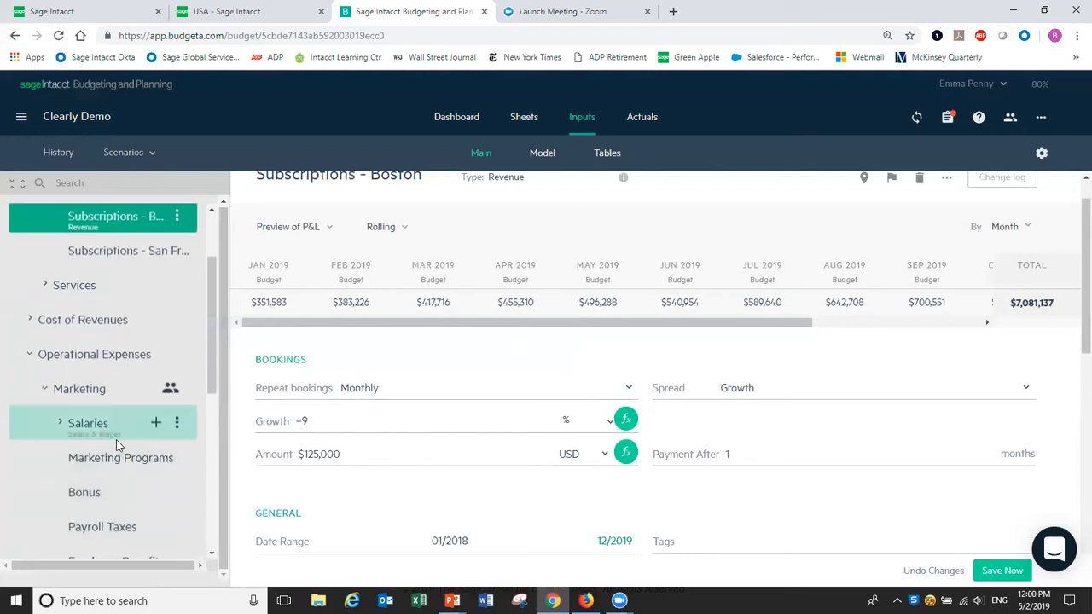
Open the Marketing Programs expense input, budgeted at =489000 / 12 per month.
left_click(106, 461)
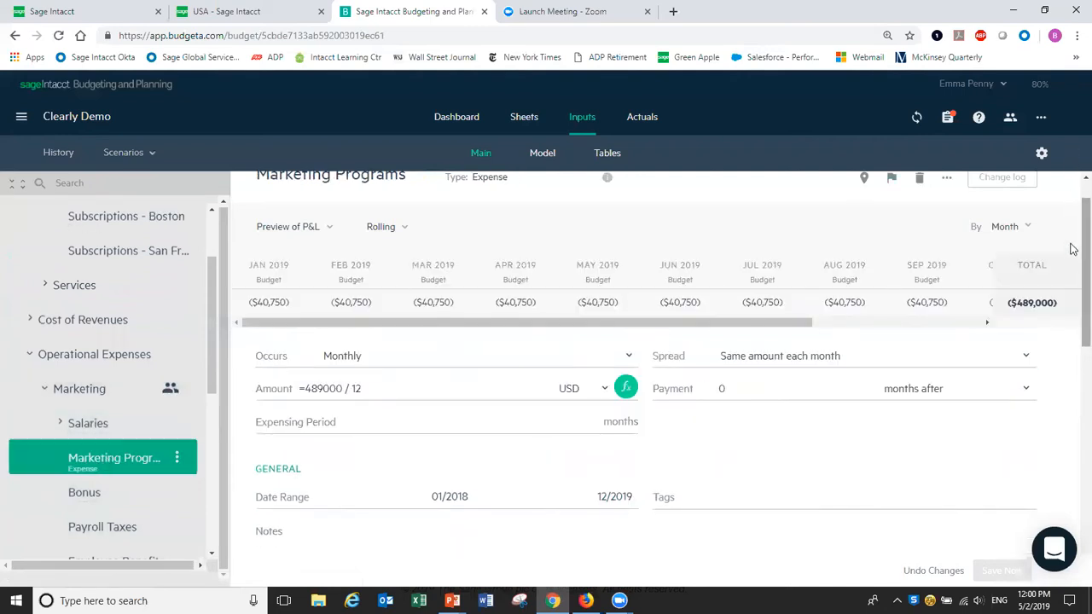
scroll(1073, 248, "up", 1)
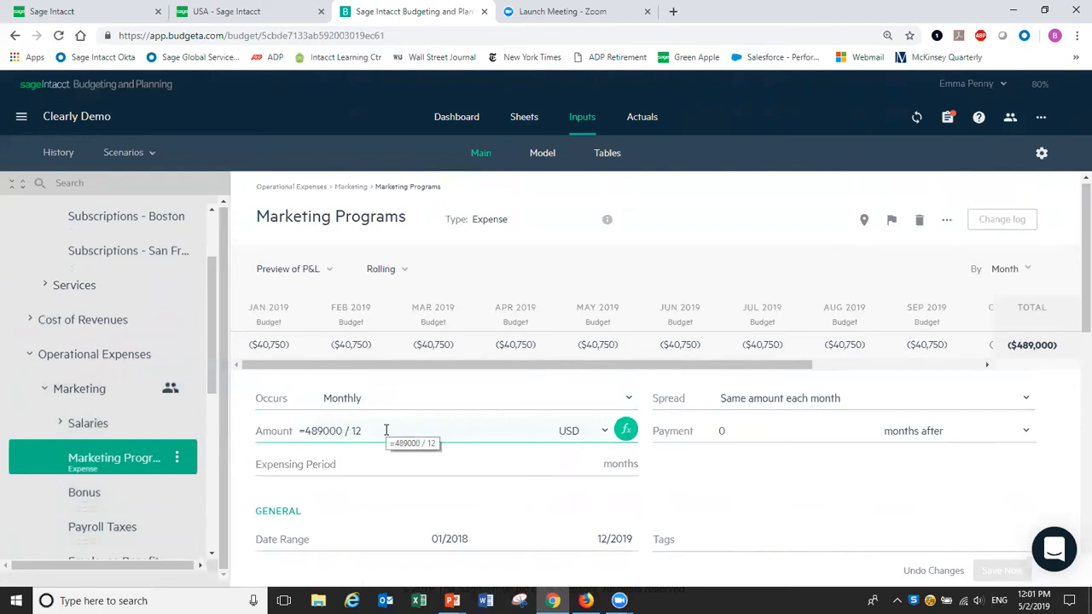
Change the Marketing Programs amount formula from 489000 / 12 to 500000 / 12.
left_click(344, 433)
left_click(386, 136)
key("BackSpace")
key("BackSpace")
key("BackSpace")
type("500000/12")
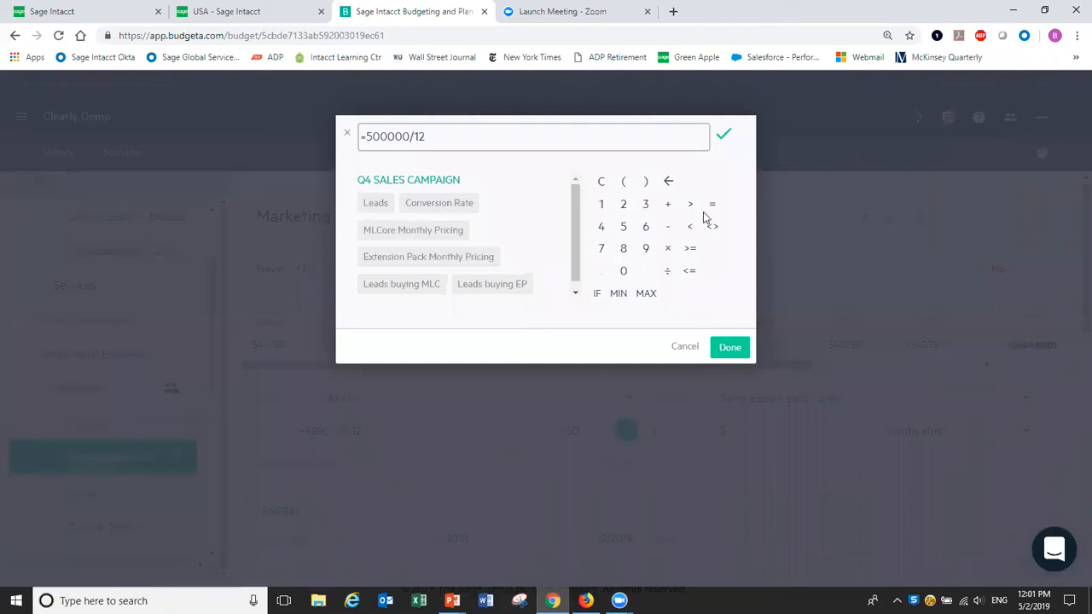
left_click(732, 348)
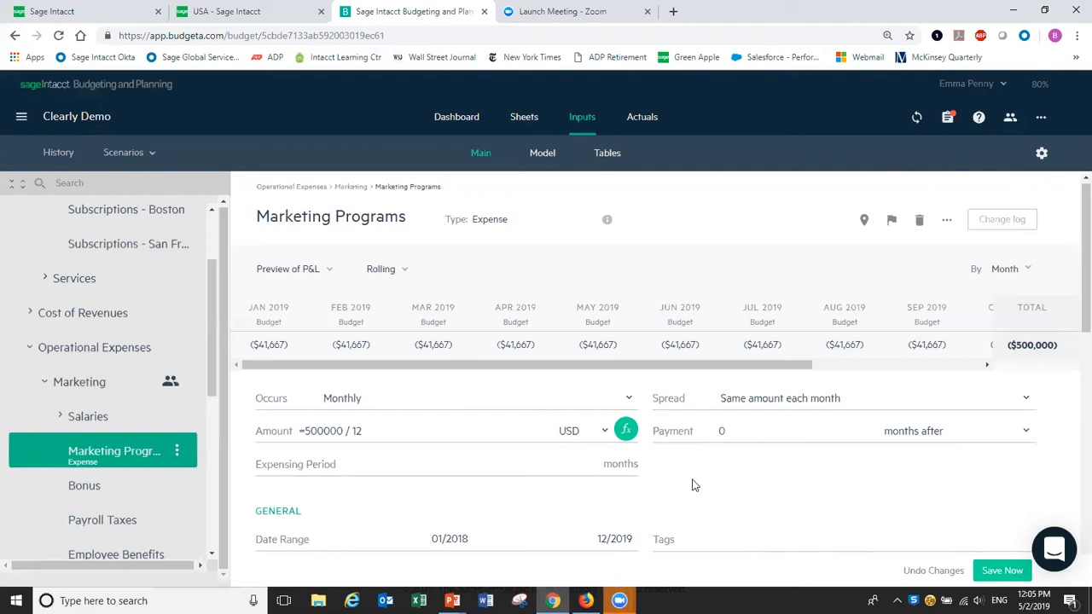
Open the Marketing group summary, now totalling ($3,008,000).
left_click(86, 389)
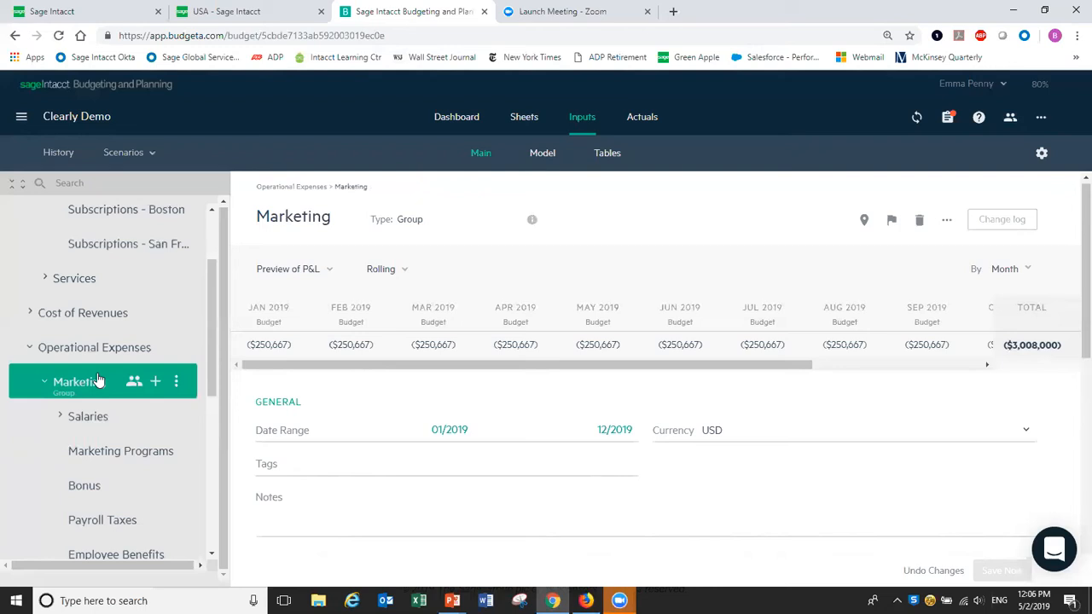
Share the Marketing group with the VP of marketing's e-mail address, granting Can modify rights.
left_click(175, 383)
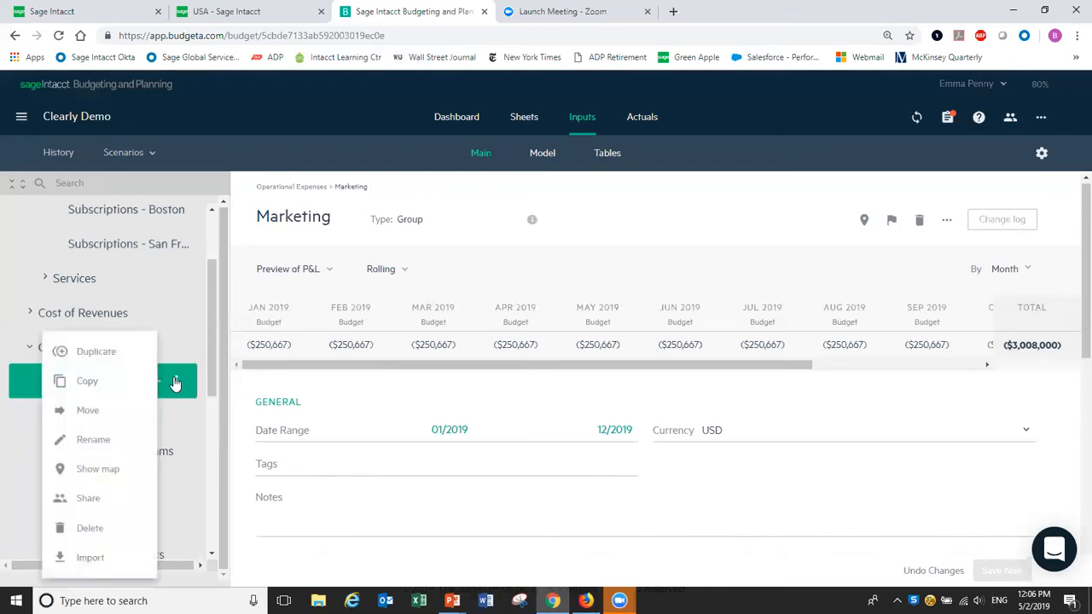
left_click(92, 499)
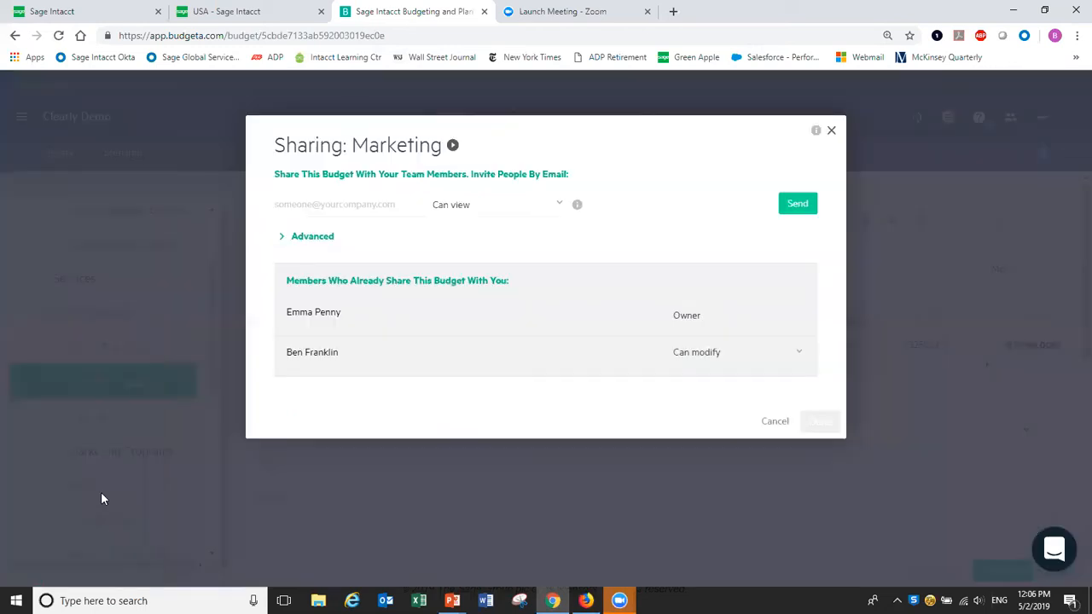
left_click(352, 206)
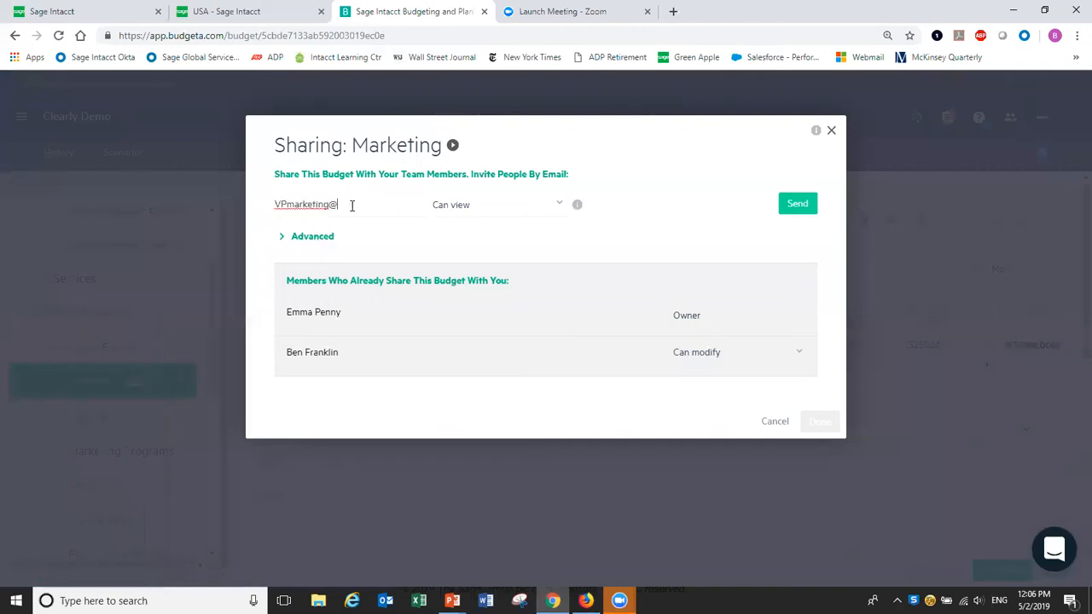
left_click(562, 205)
left_click(478, 265)
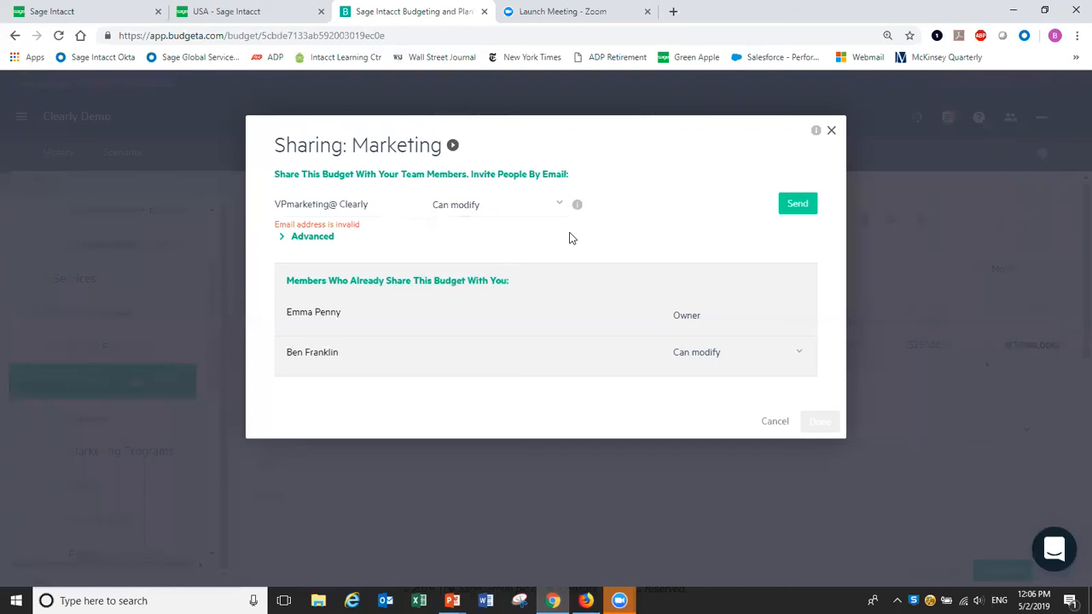
left_click(341, 206)
key("BackSpace")
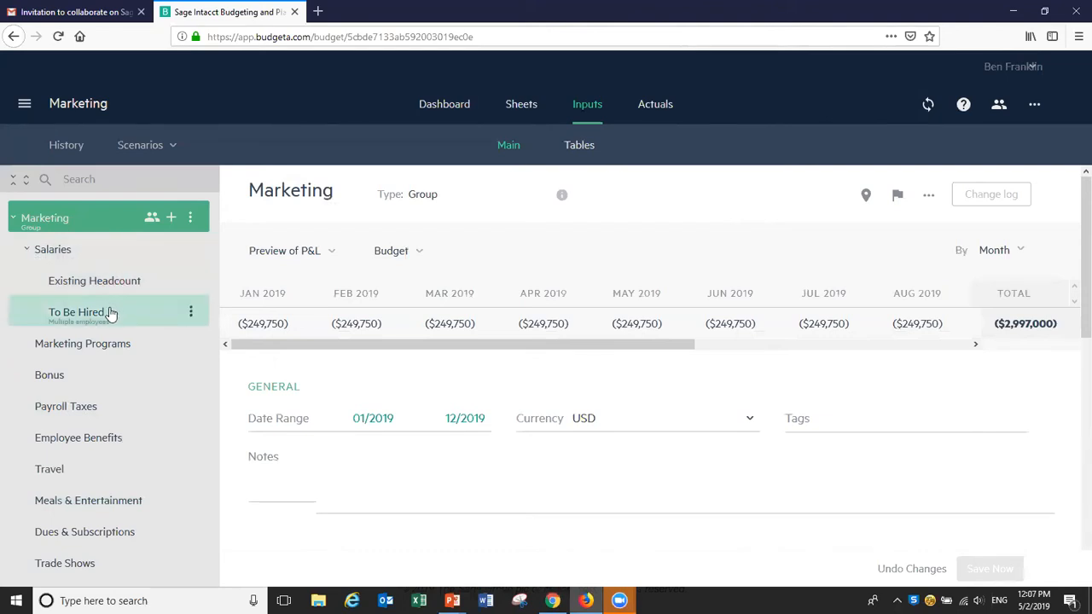
Enter 3 To Be Hired for 2019/03 and 2 for 2019/04 at $100,000 base salary, then save.
left_click(79, 312)
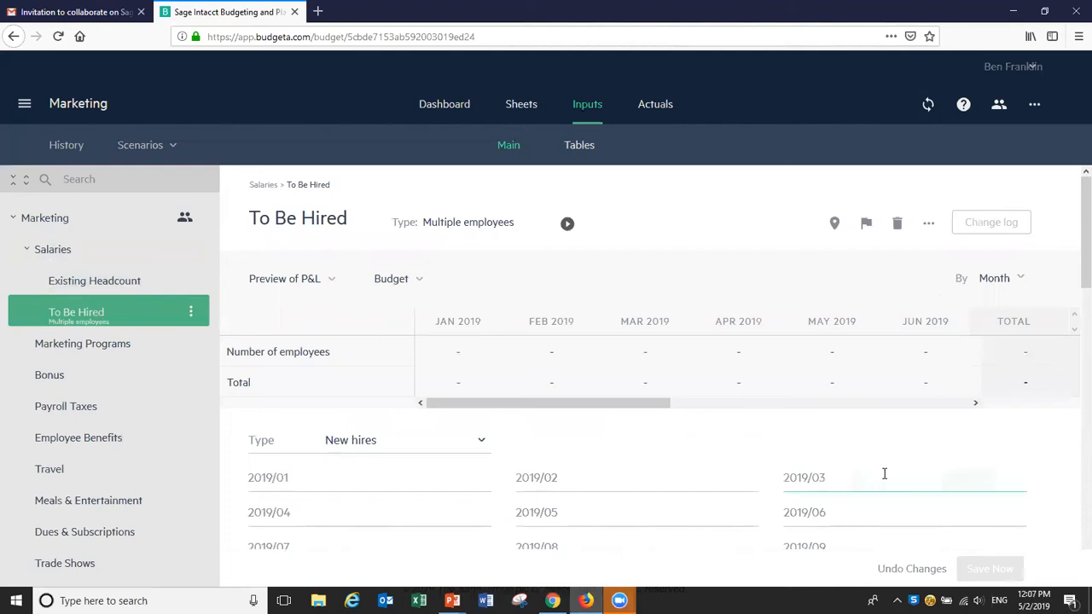
type("3")
left_click(381, 518)
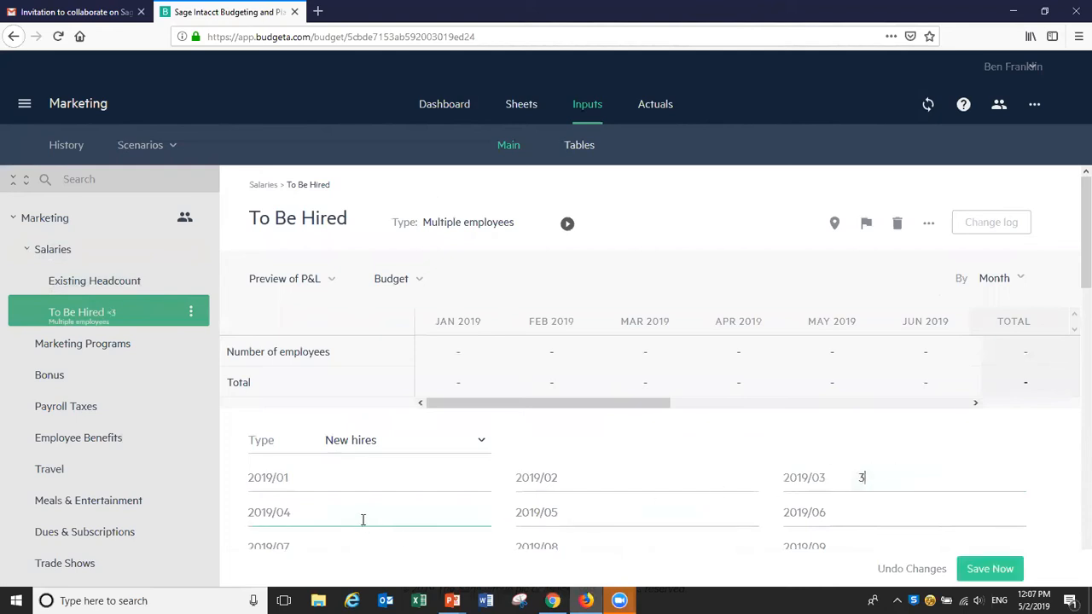
type("2")
left_click_drag(1082, 204, 1073, 244)
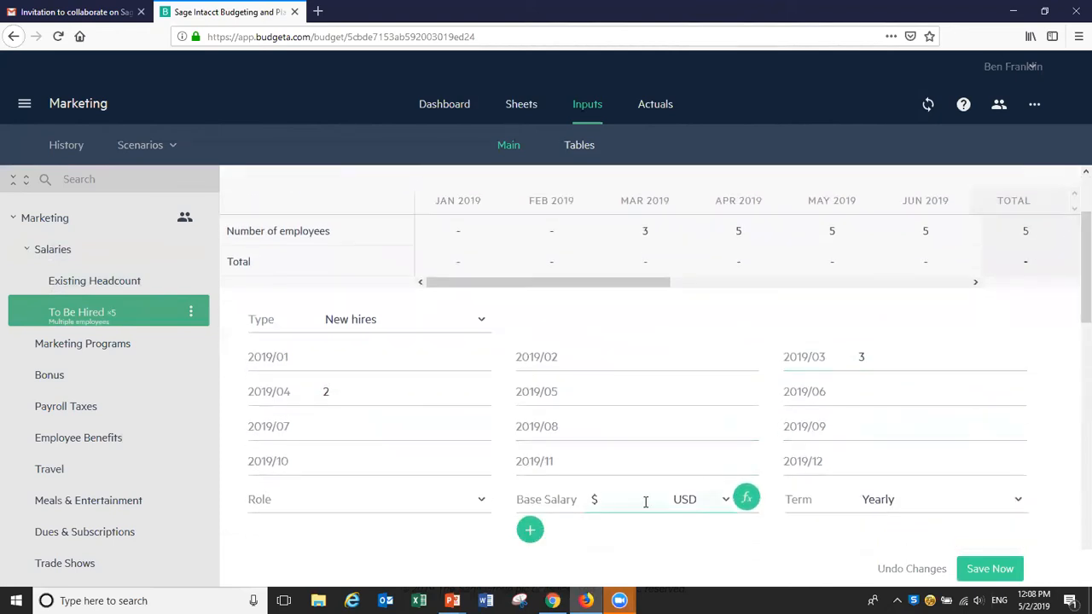
type("100,000")
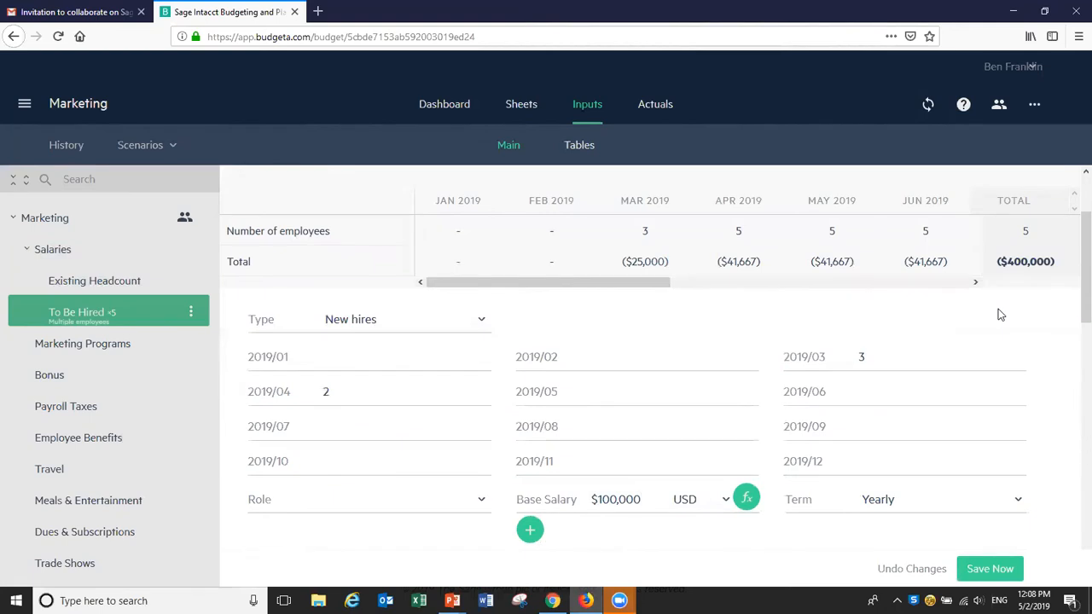
left_click(988, 570)
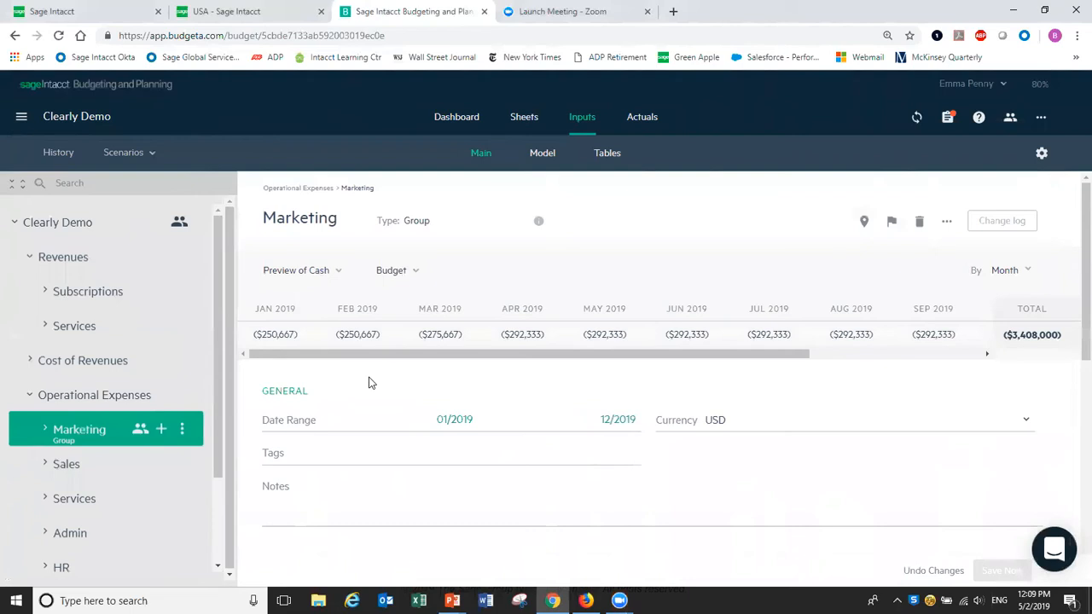
Show Marketing Salaries with To Be Hired included, breaking out the $400,000 new-hire salary.
left_click(42, 431)
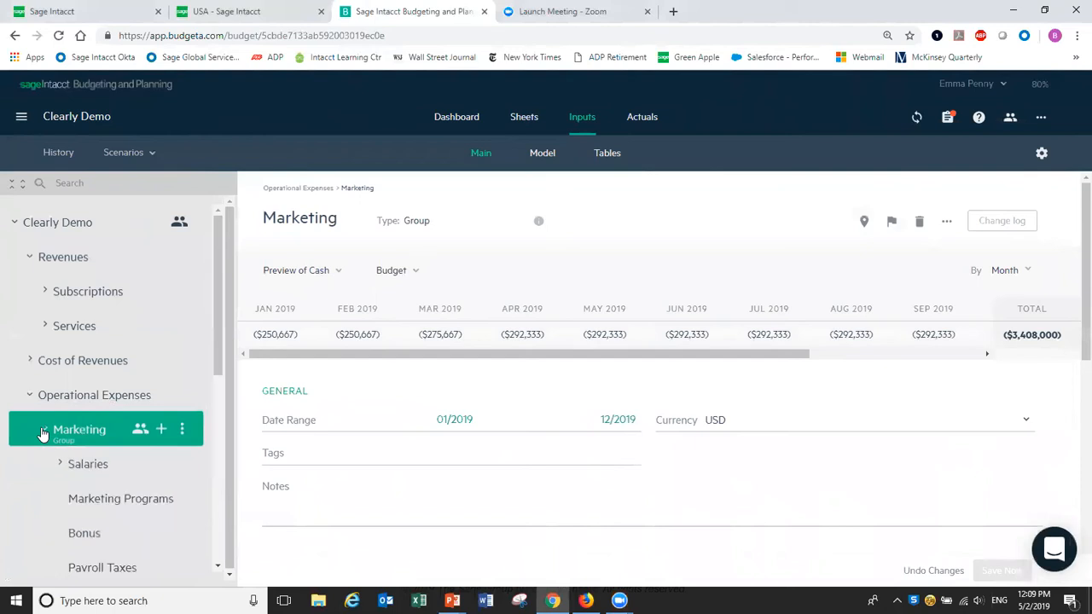
left_click(64, 469)
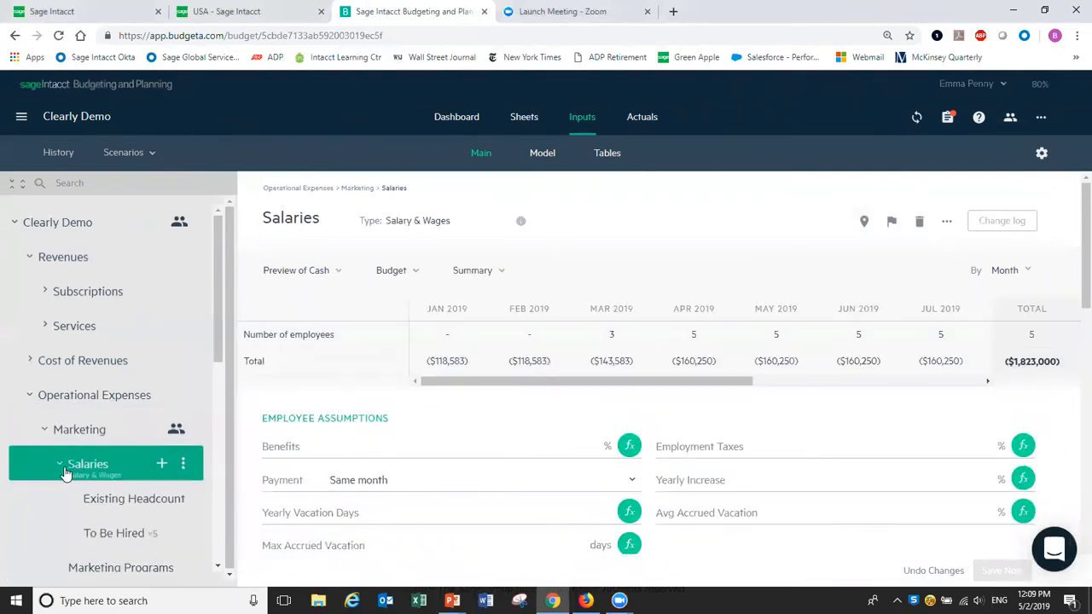
left_click(130, 535)
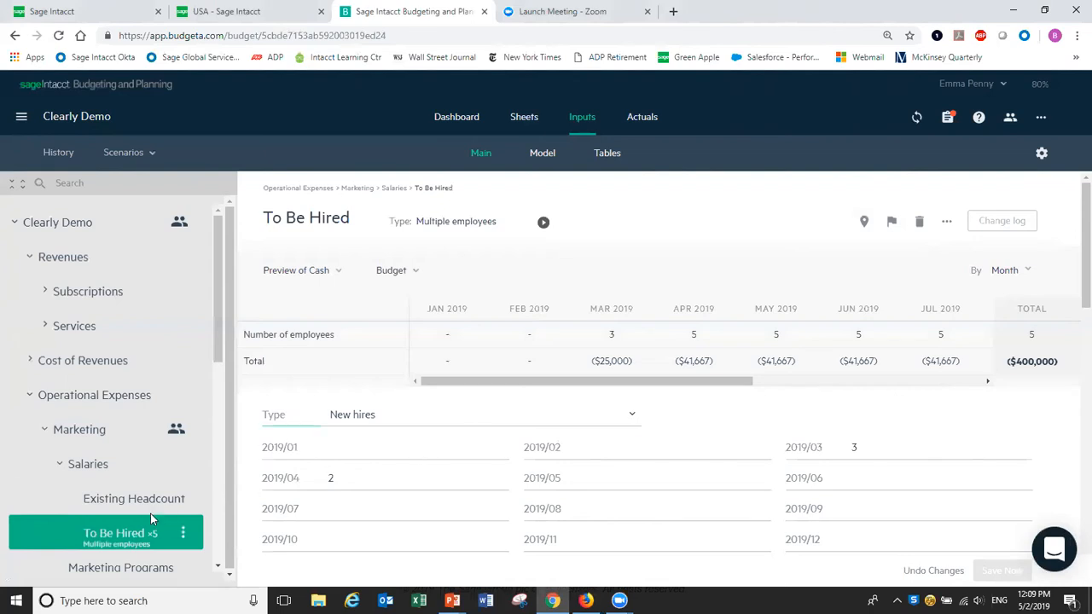
left_click(95, 468)
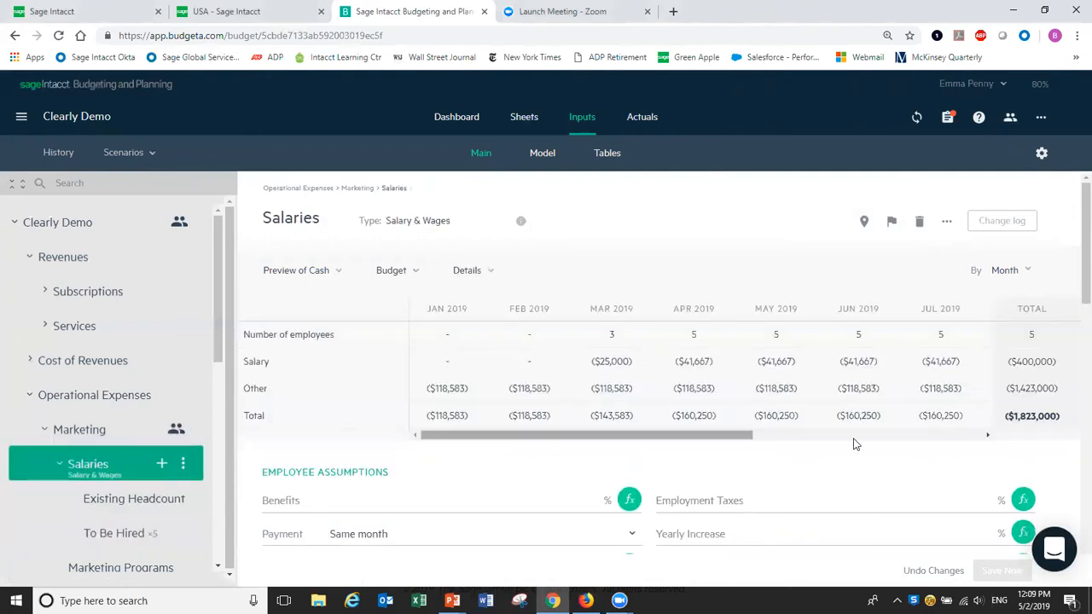
Set Marketing Employment Taxes to 10%, adding $40,000 for a $1,863,000 total.
left_click(781, 502)
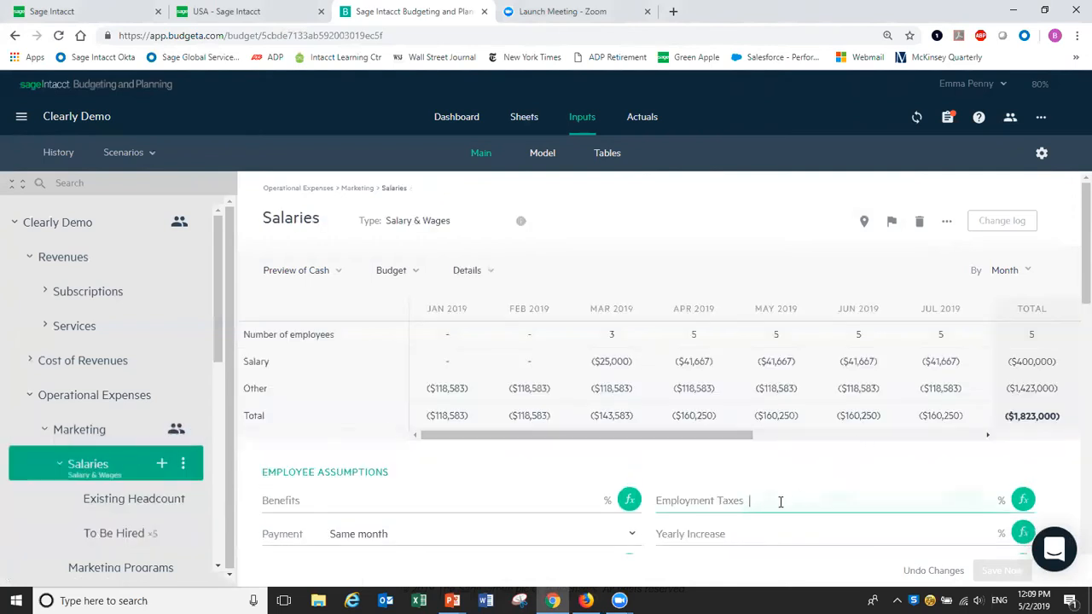
type("10")
left_click(829, 450)
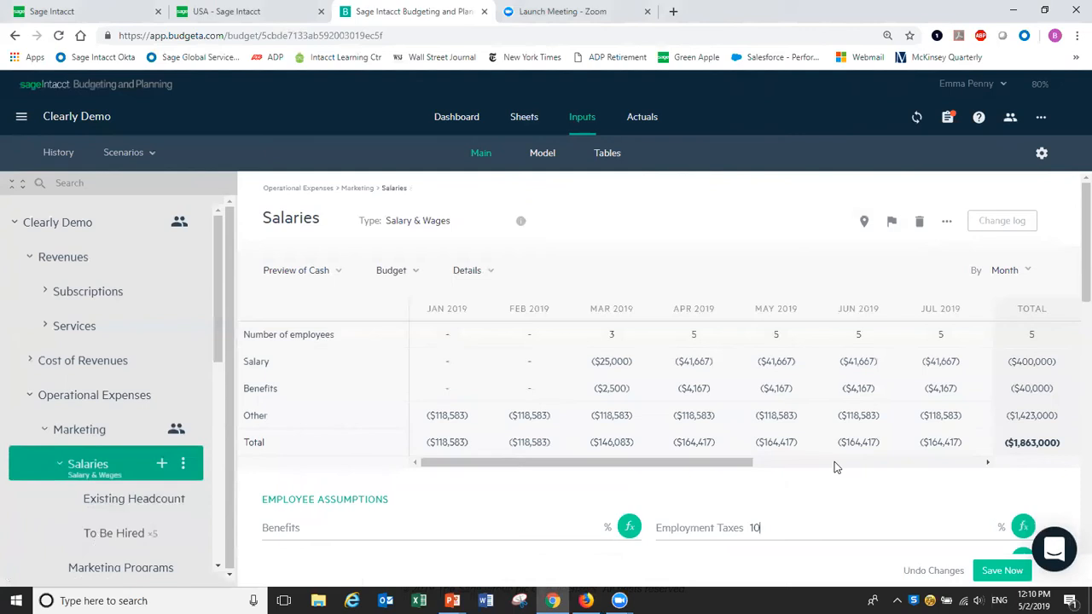
left_click(755, 527)
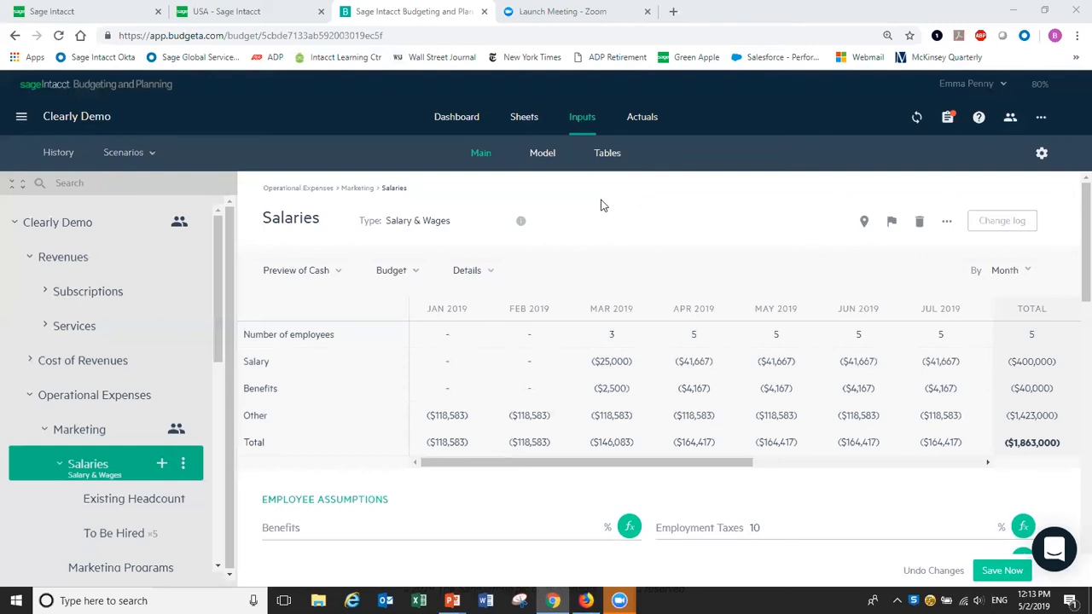
Switch the Revenues budget to Preview of P&L, showing the $31,064,389 total.
left_click(58, 264)
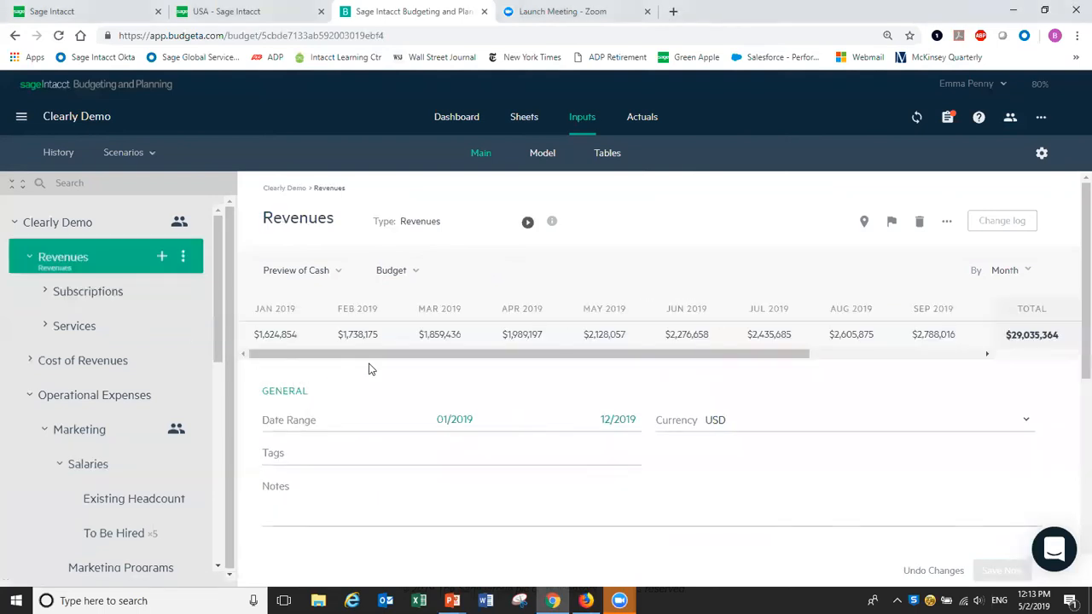
left_click(336, 274)
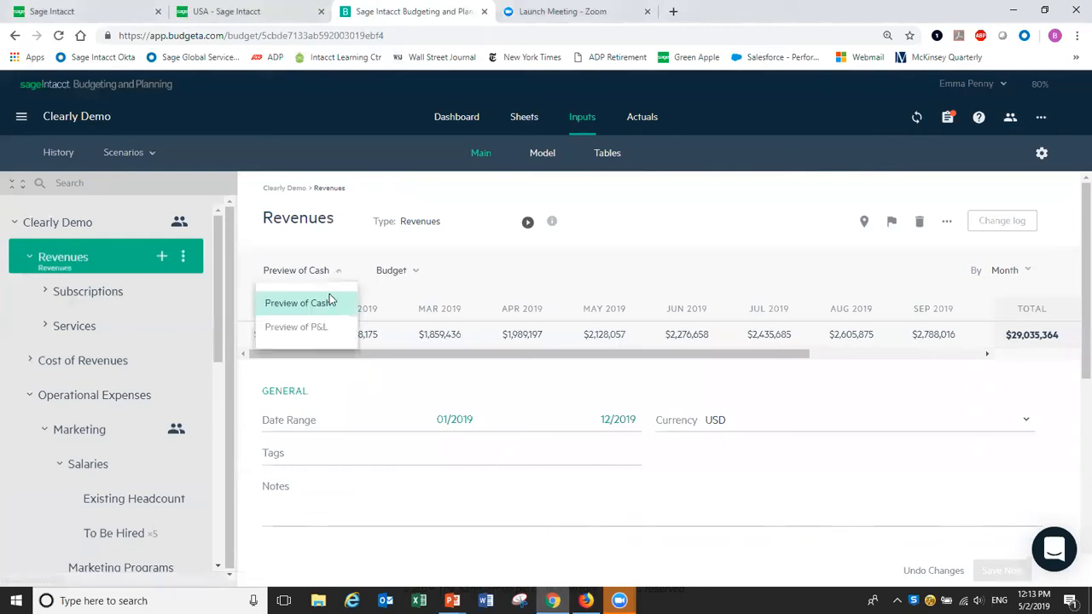
left_click(305, 330)
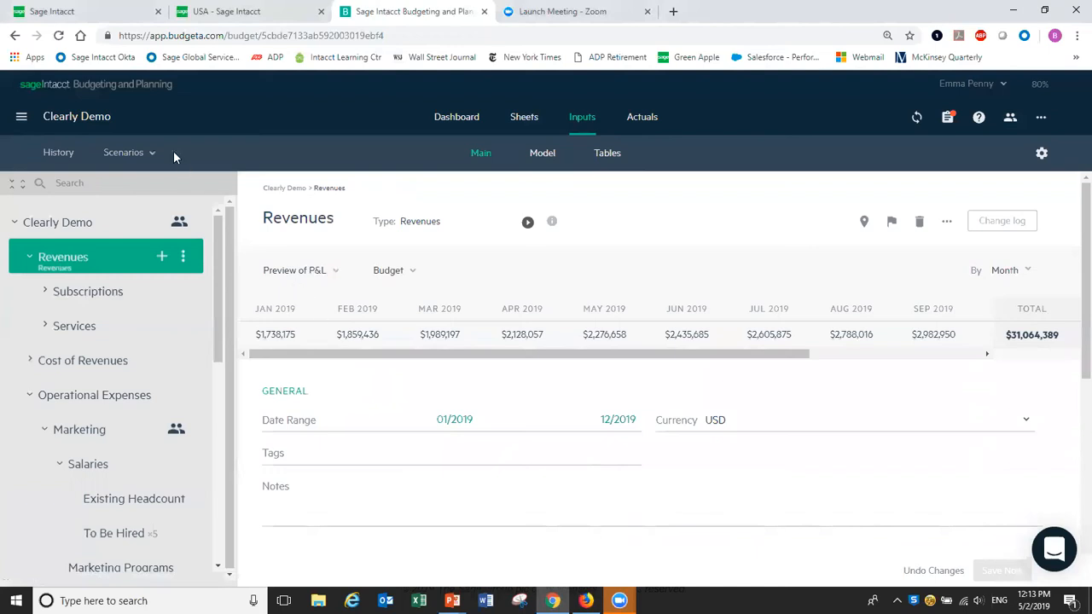
left_click(150, 157)
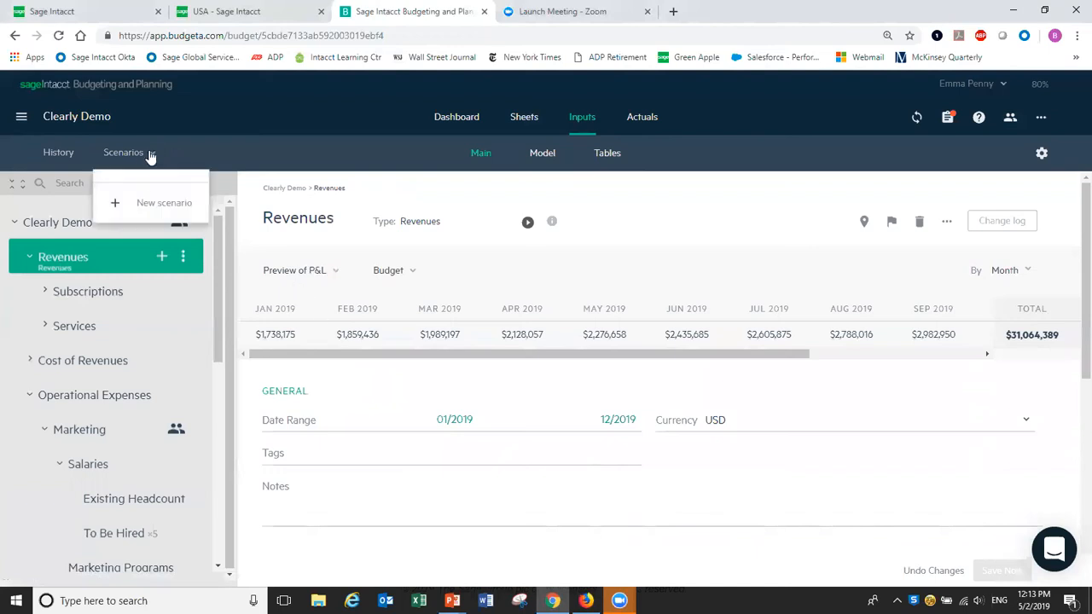
Create a new scenario named 'Upside' and make it active.
left_click(153, 209)
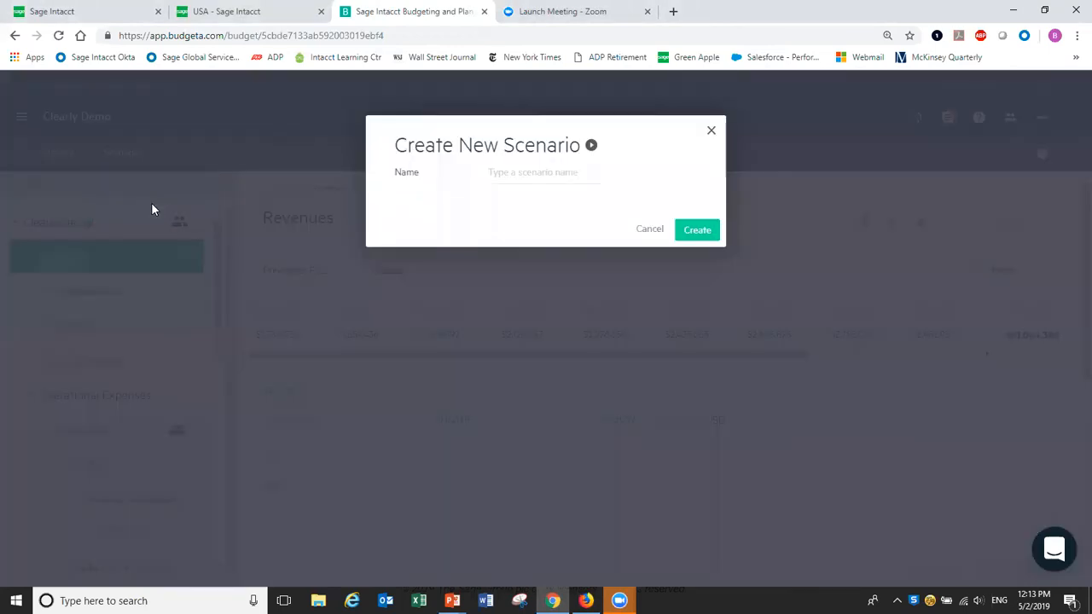
left_click(560, 173)
type("Upside")
left_click(697, 232)
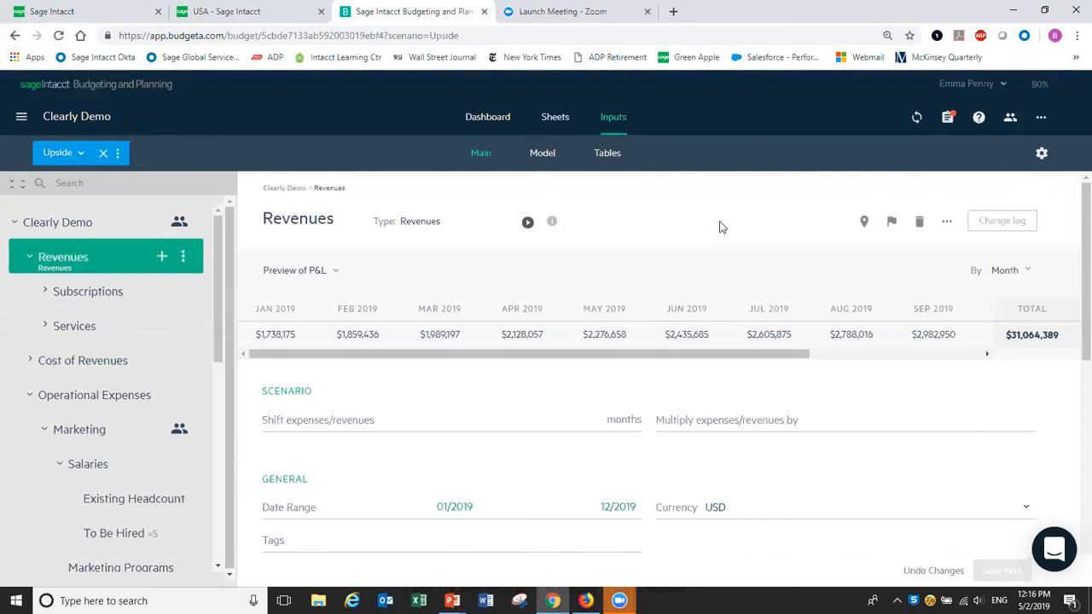
Bring up the Q4 Sales Campaign model's $435,000 monthly Oct–Dec revenue and add a model line.
left_click(543, 155)
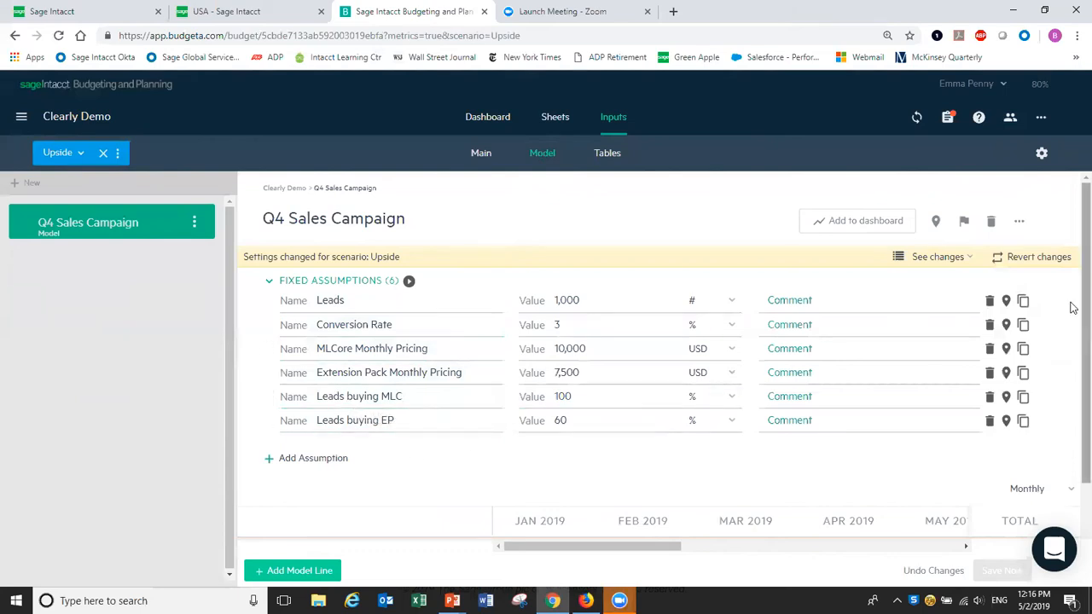
scroll(1073, 341, "down", 2)
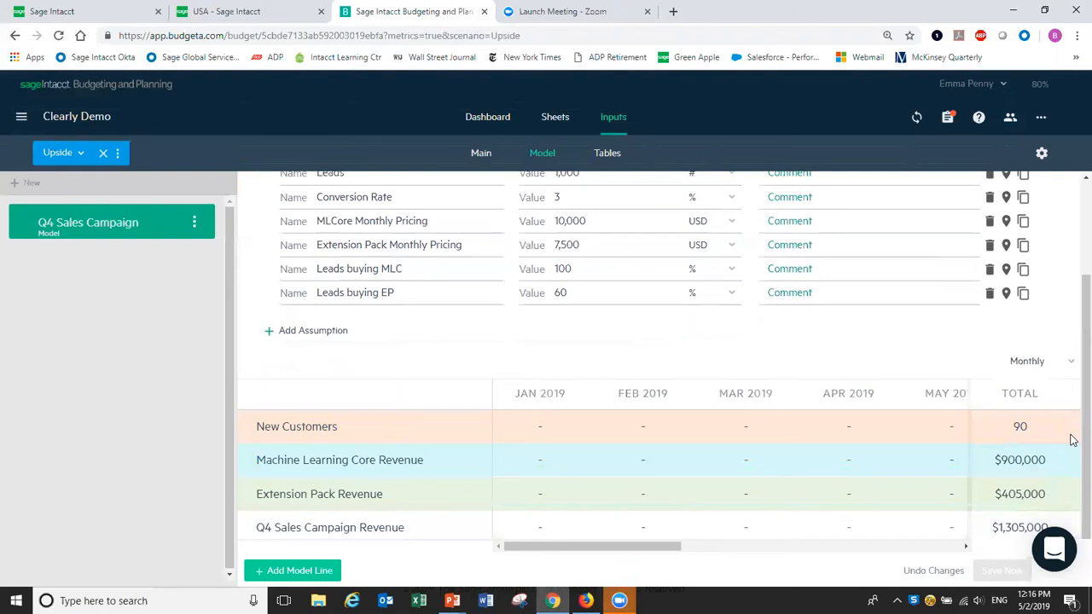
left_click_drag(674, 546, 969, 556)
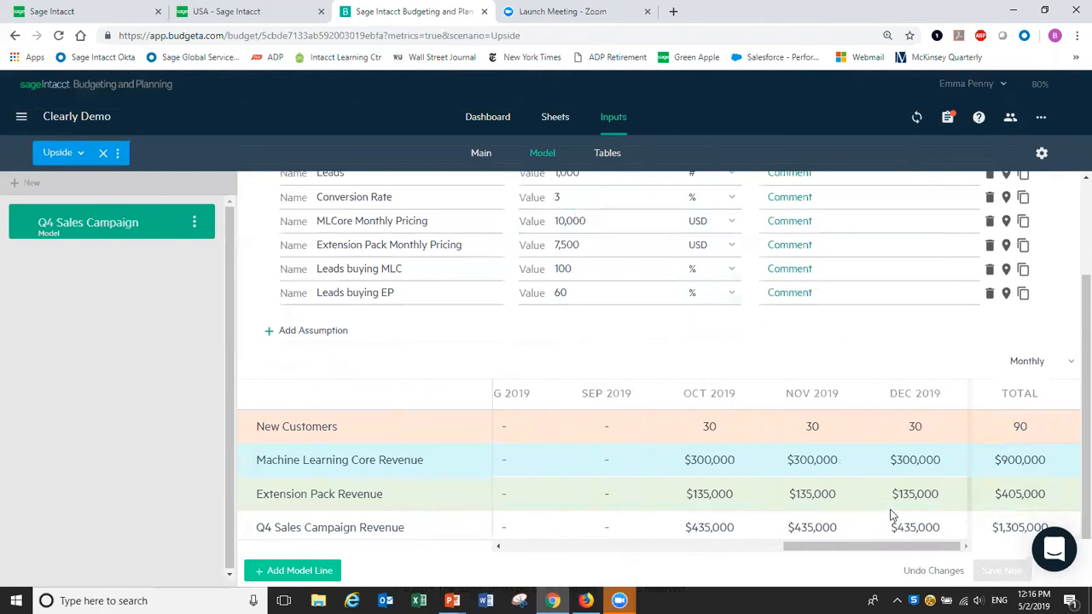
left_click(291, 576)
Place the Q4 Sales Campaign Revenue line in the budget as a new line under Revenues.
left_click(481, 527)
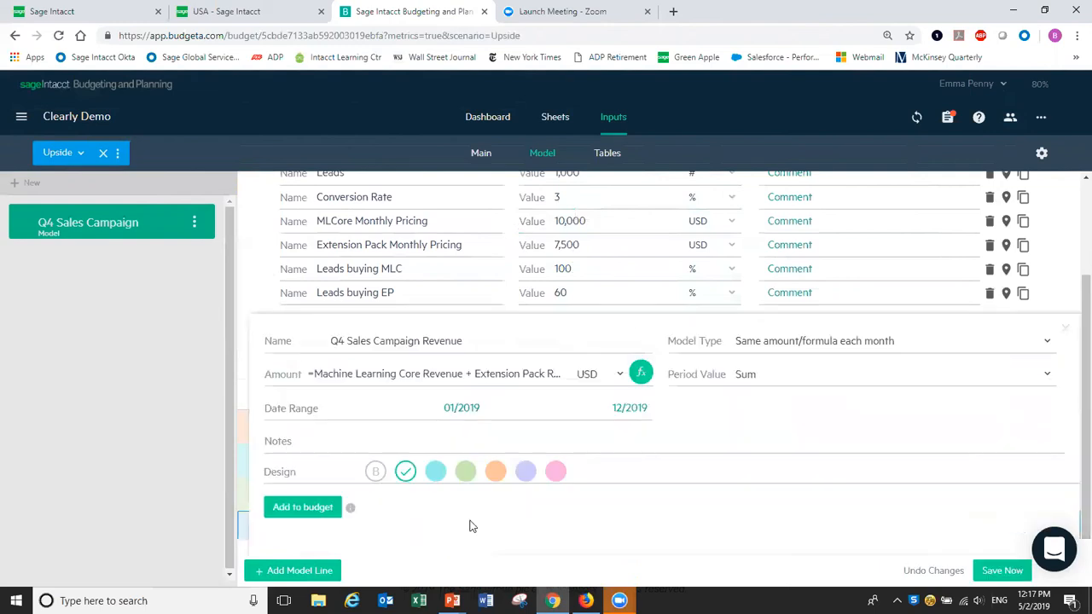
left_click(289, 510)
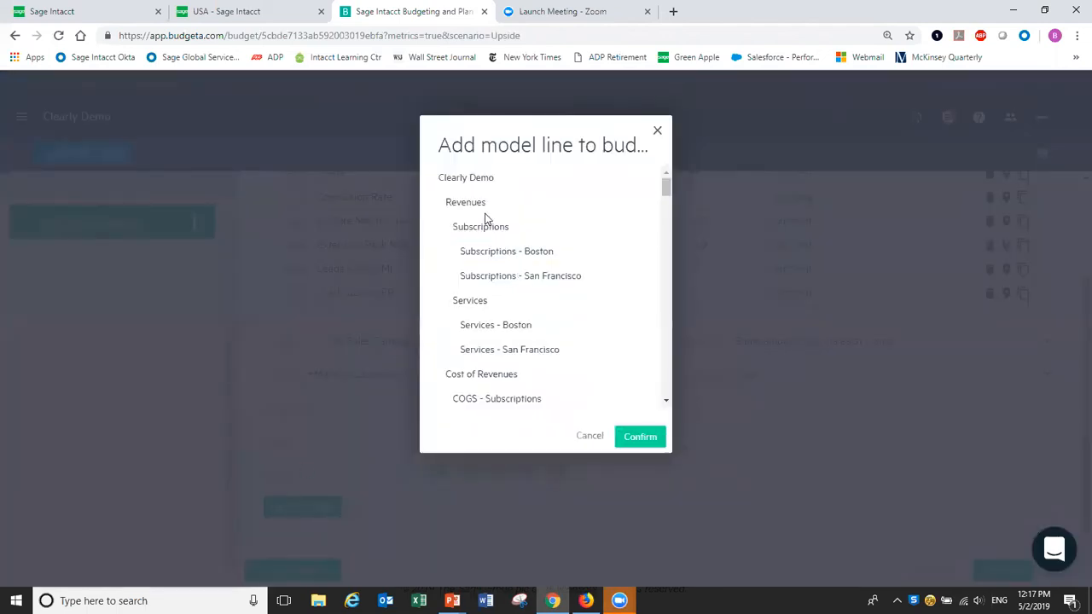
mouse_move(484, 219)
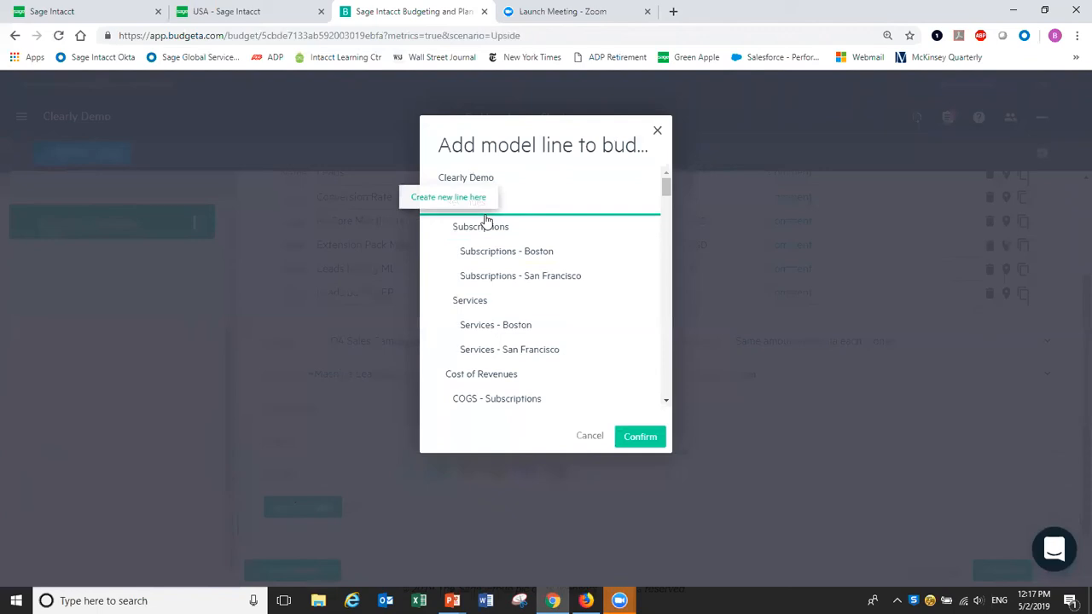
left_click(485, 218)
left_click(644, 443)
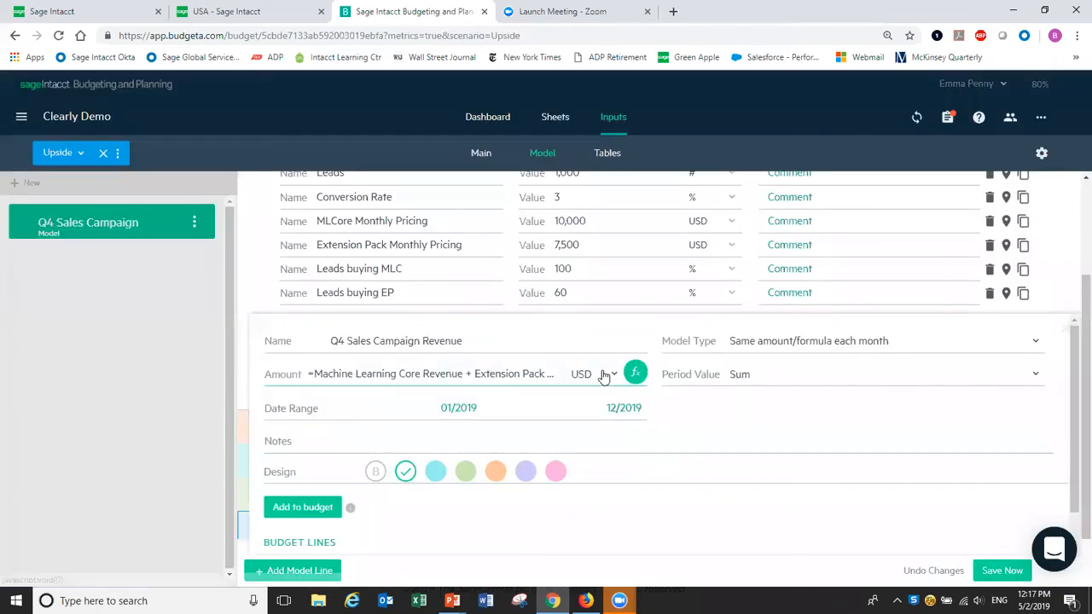
left_click(478, 154)
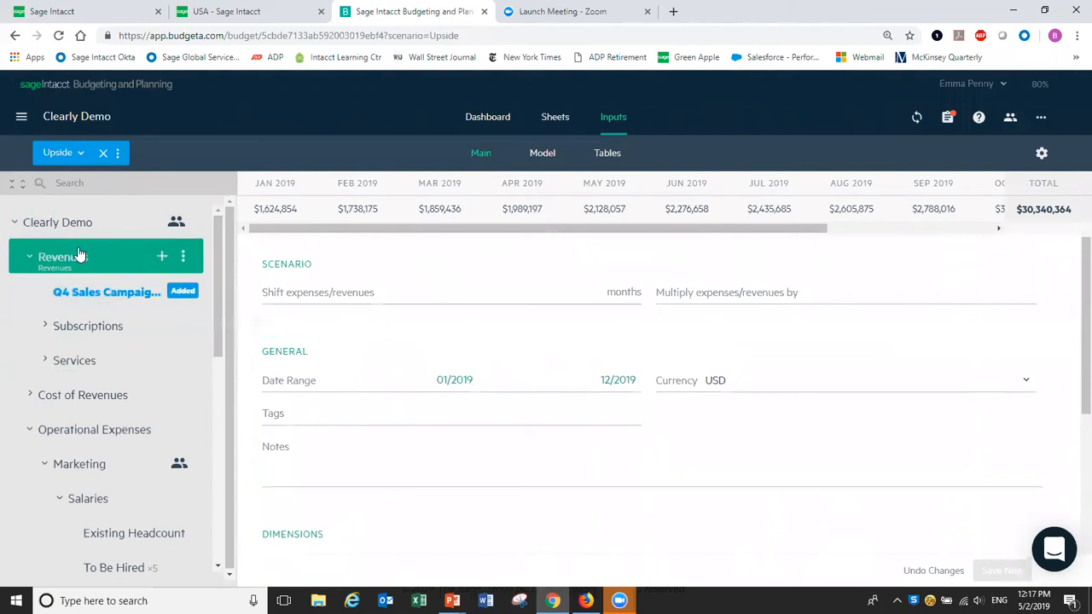
scroll(1073, 330, "up", 2)
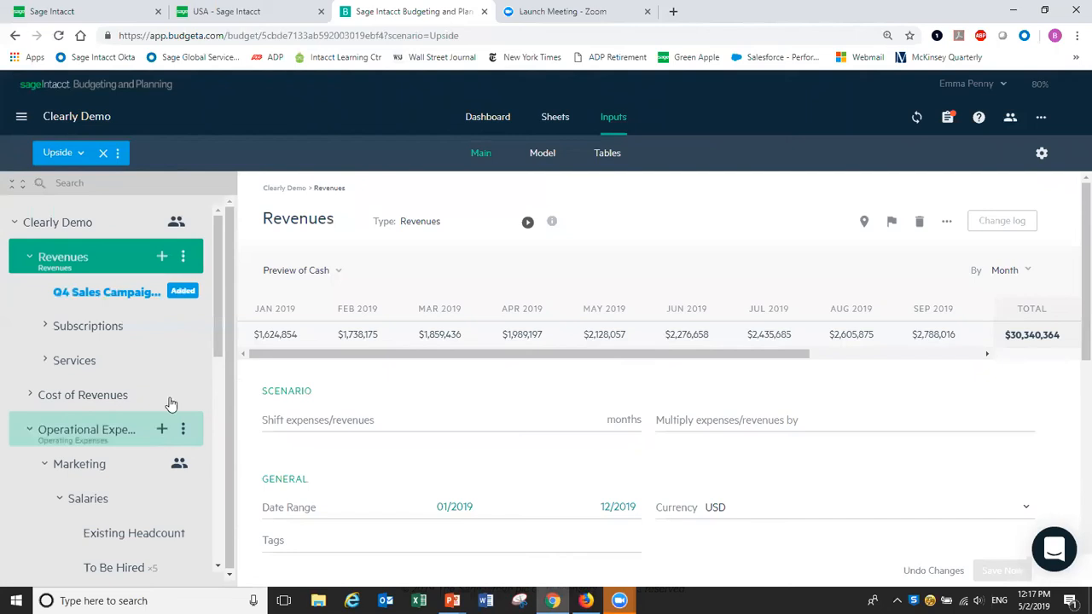
left_click_drag(217, 349, 213, 412)
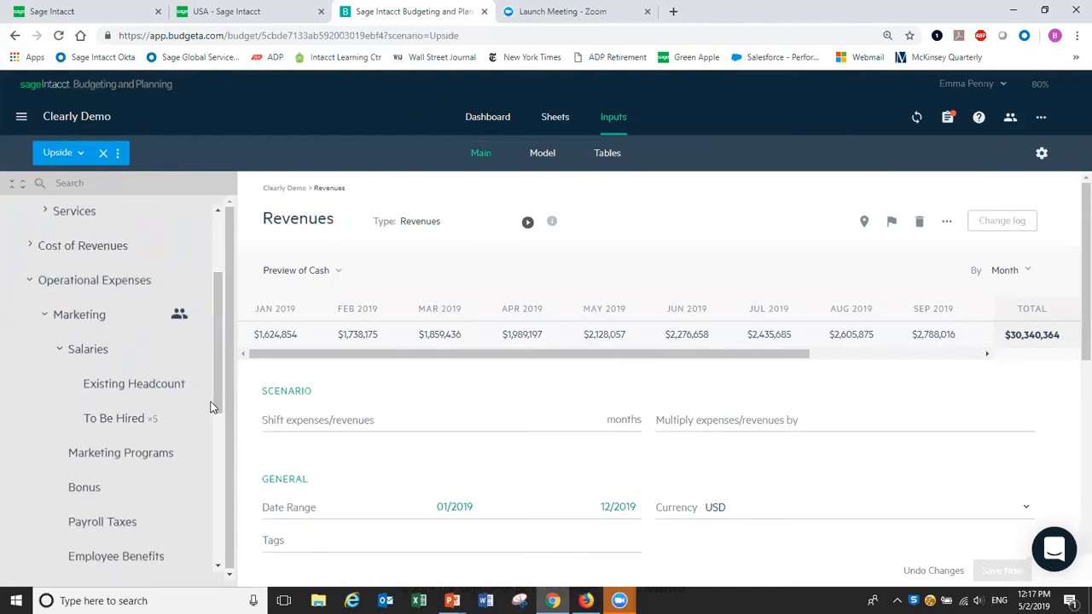
Change the Marketing Programs amount formula from 500000/12 to =550000/12 and save.
left_click(152, 458)
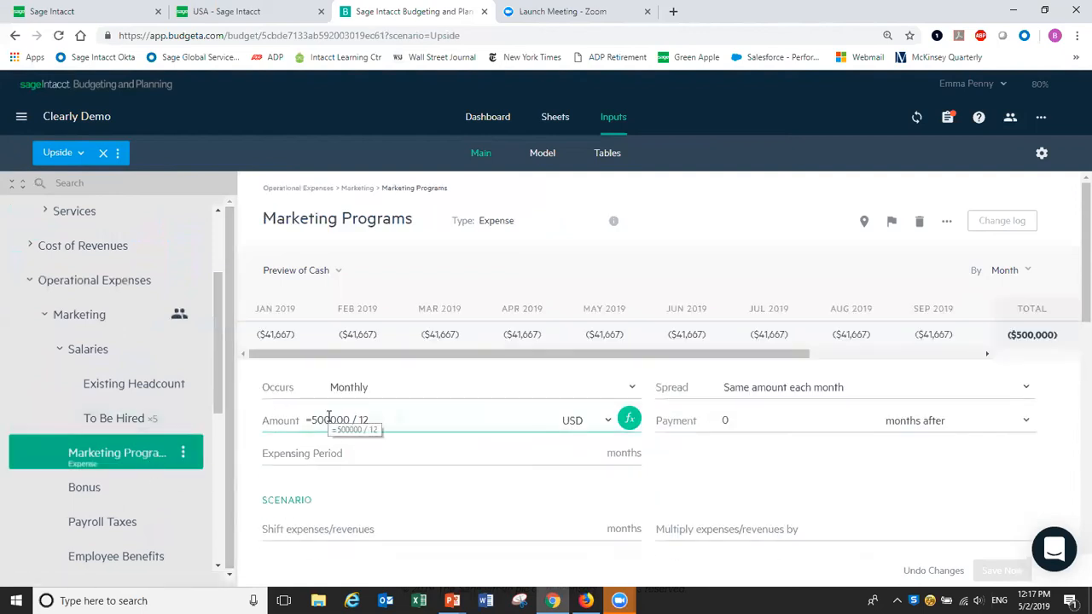
left_click(329, 420)
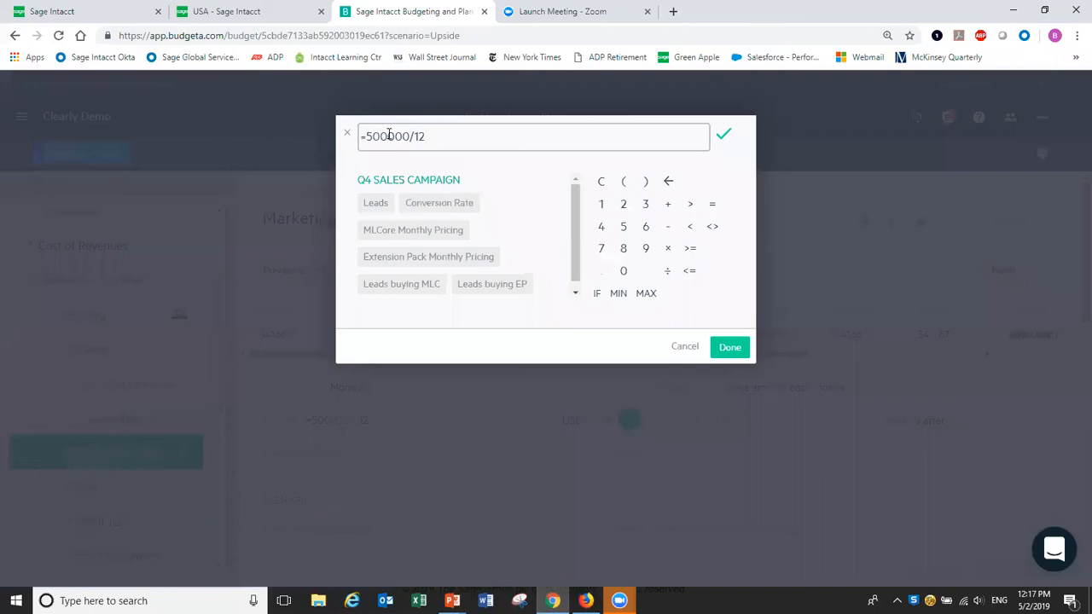
left_click(388, 136)
key("BackSpace")
key("BackSpace")
type("50")
left_click(736, 349)
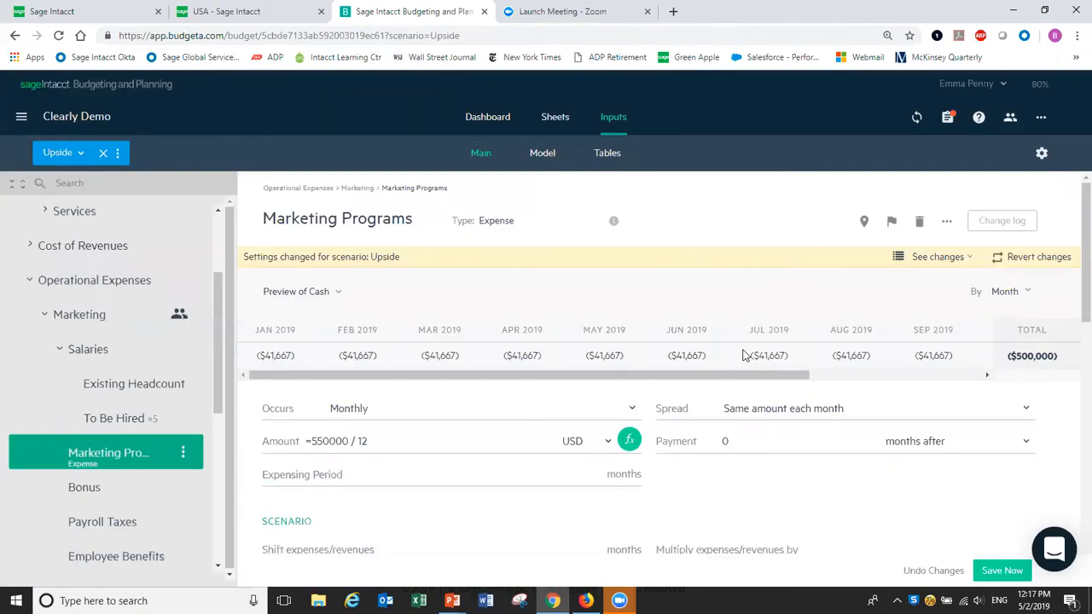
left_click(999, 568)
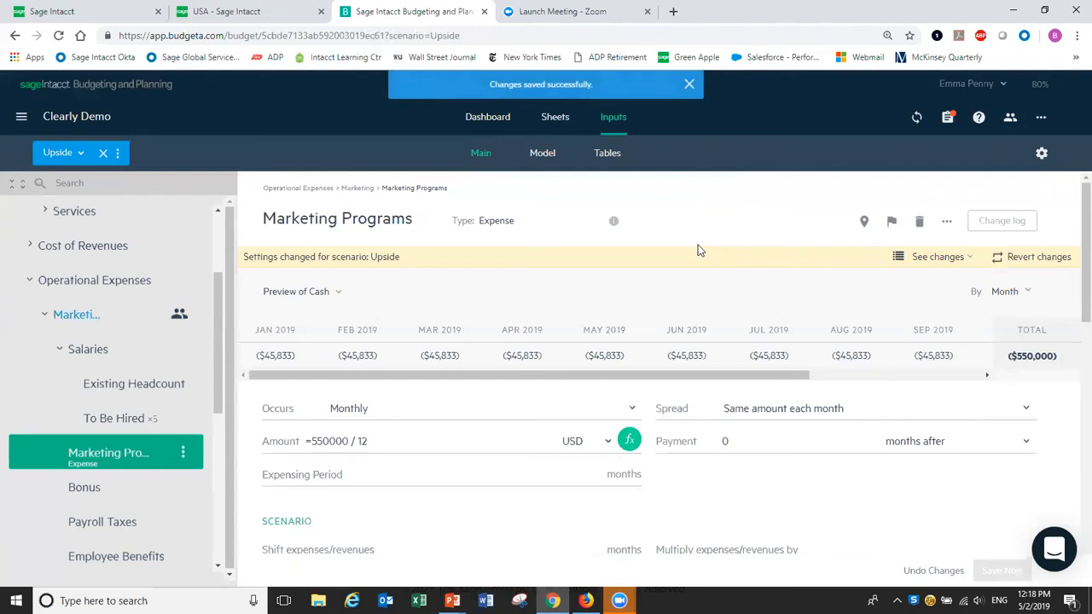
Show the Cash sheet as Upside vs. Budget instead of Upside Only.
left_click(557, 118)
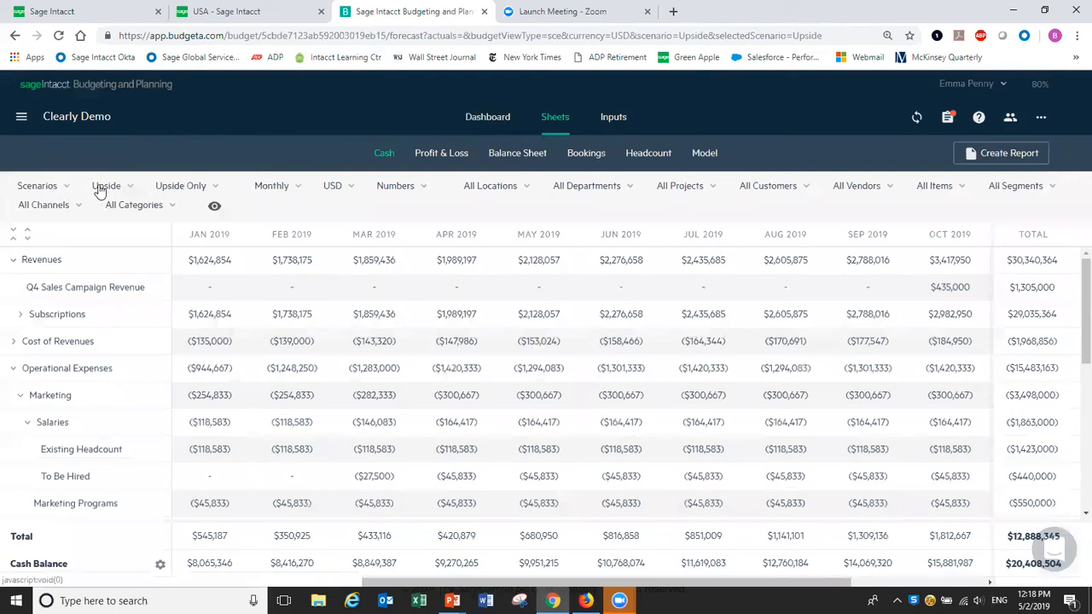
left_click(214, 188)
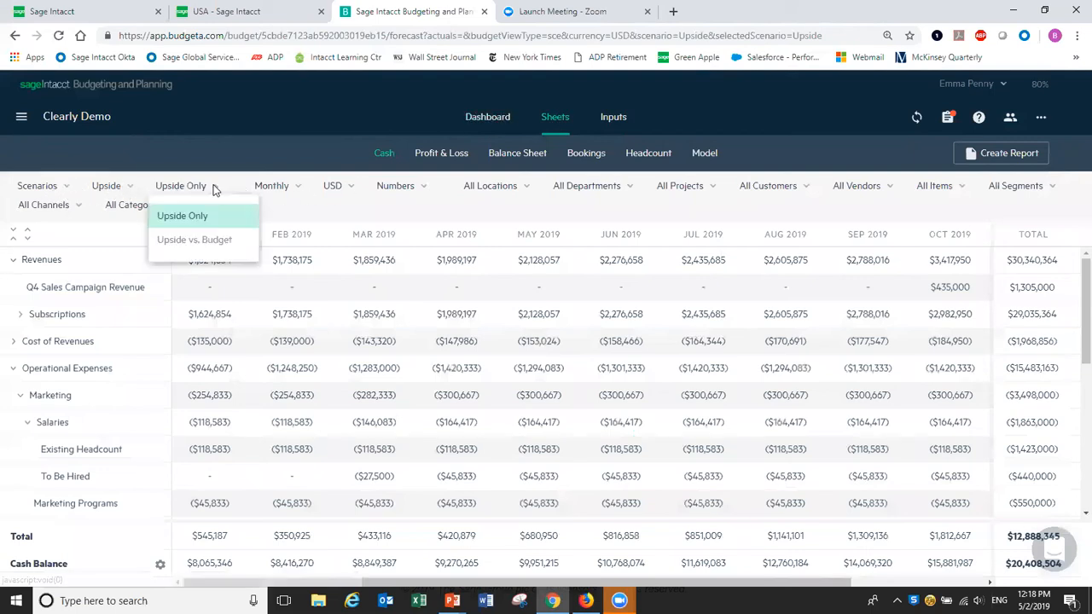
left_click(213, 242)
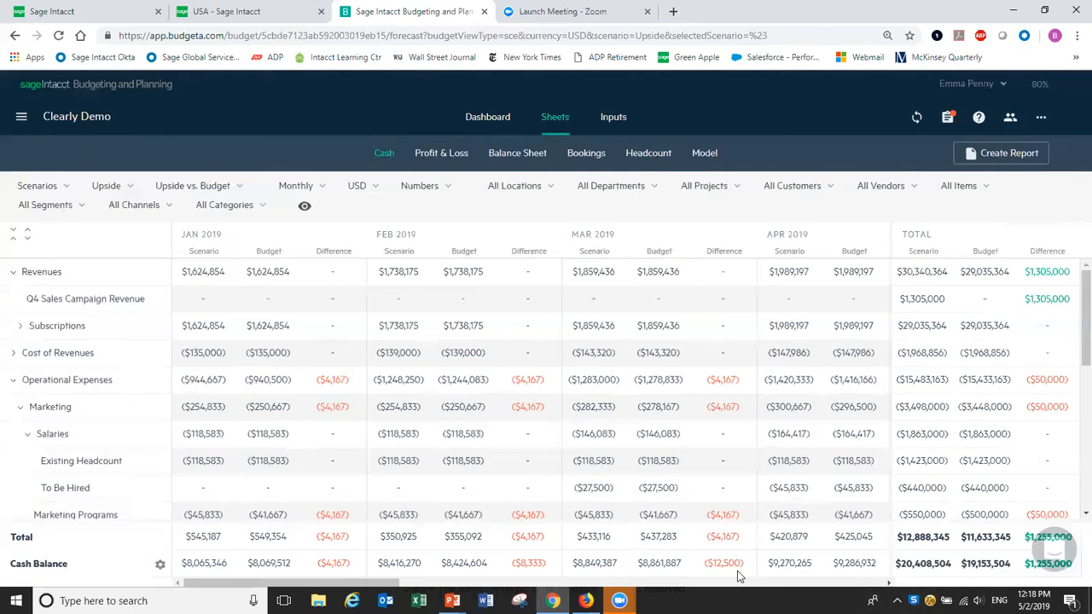
Review the Oct–Dec and total columns, then return to the Marketing Programs input.
left_click(891, 583)
left_click_drag(891, 584, 891, 584)
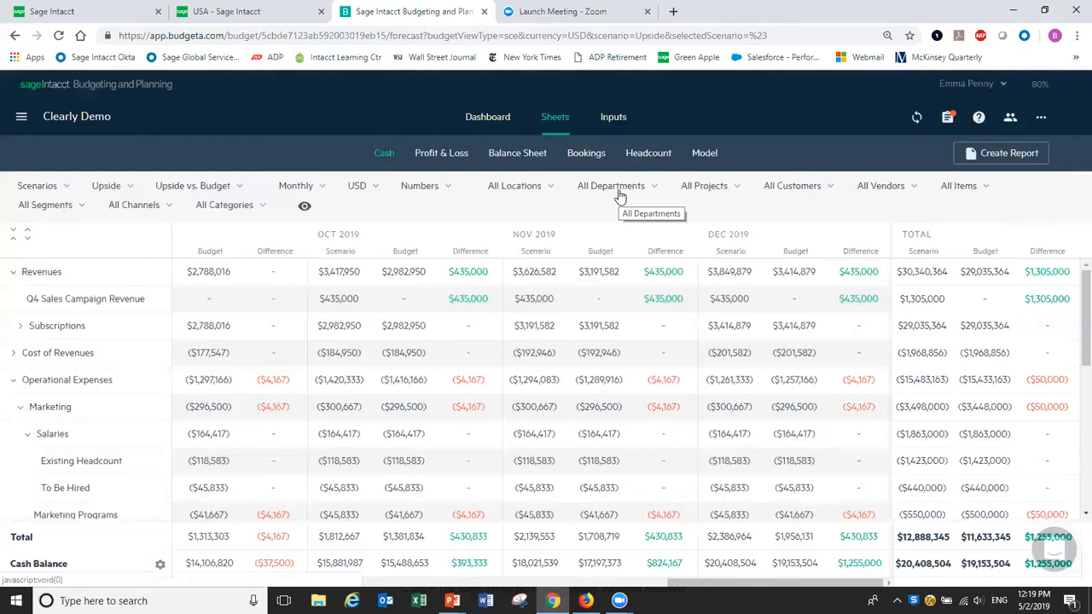
left_click(615, 118)
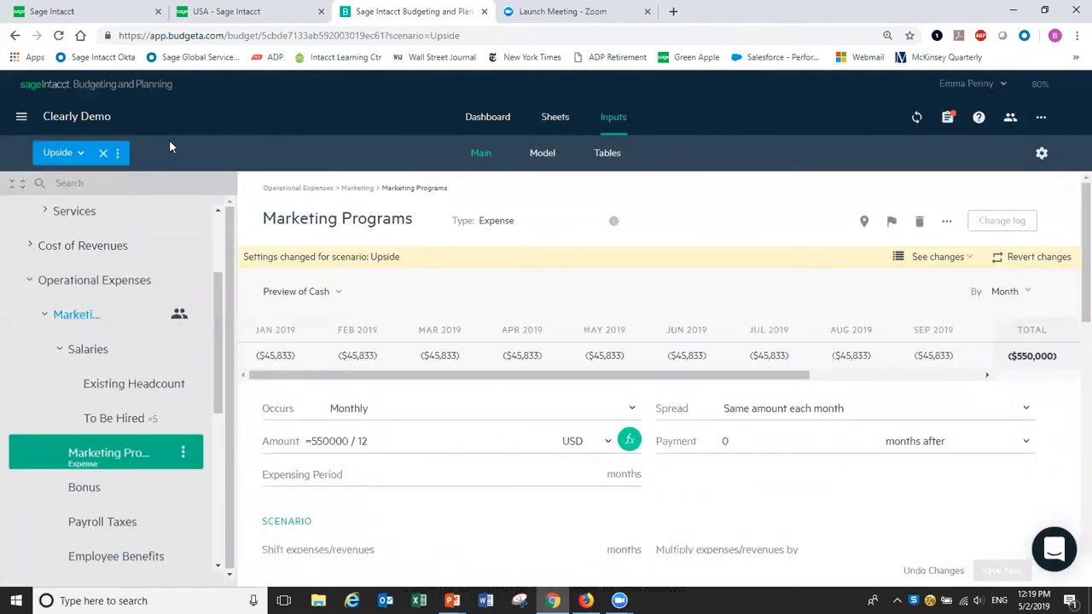
left_click(118, 154)
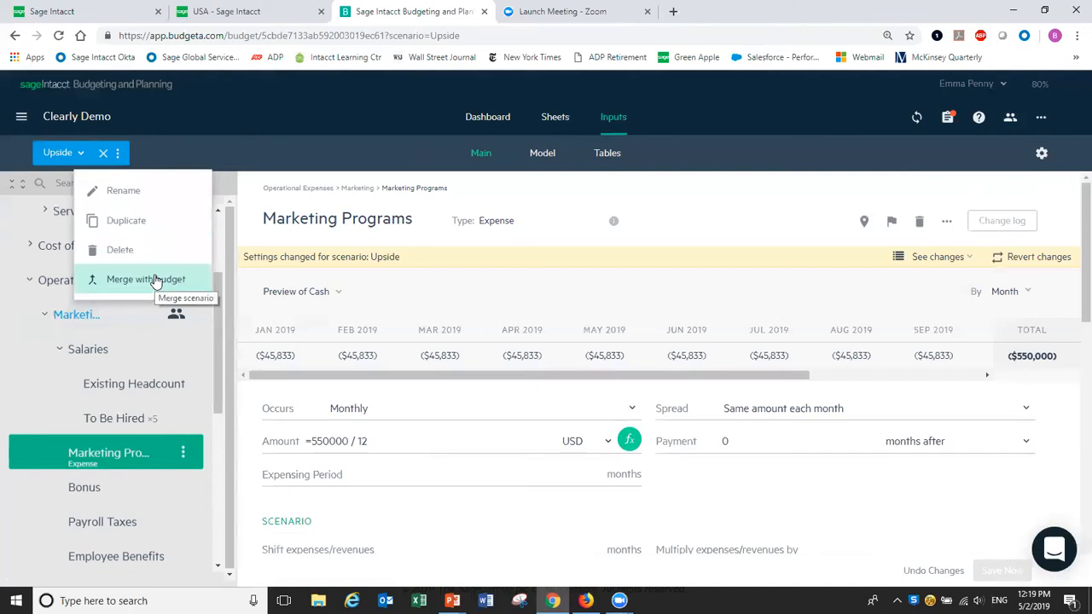
left_click(315, 109)
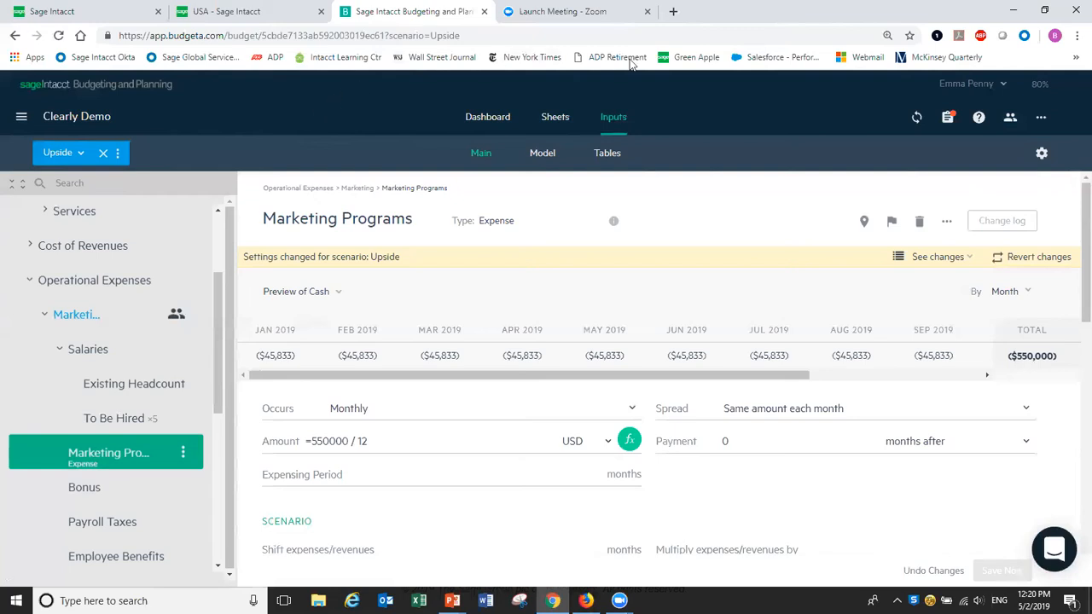
Connect to Sage Intacct, signing in with the company ID, user and password.
left_click(916, 120)
left_click(644, 225)
double_click(644, 225)
type("Keynot")
key("BackSpace")
key("BackSpace")
key("BackSpace")
key("BackSpace")
key("BackSpace")
key("BackSpace")
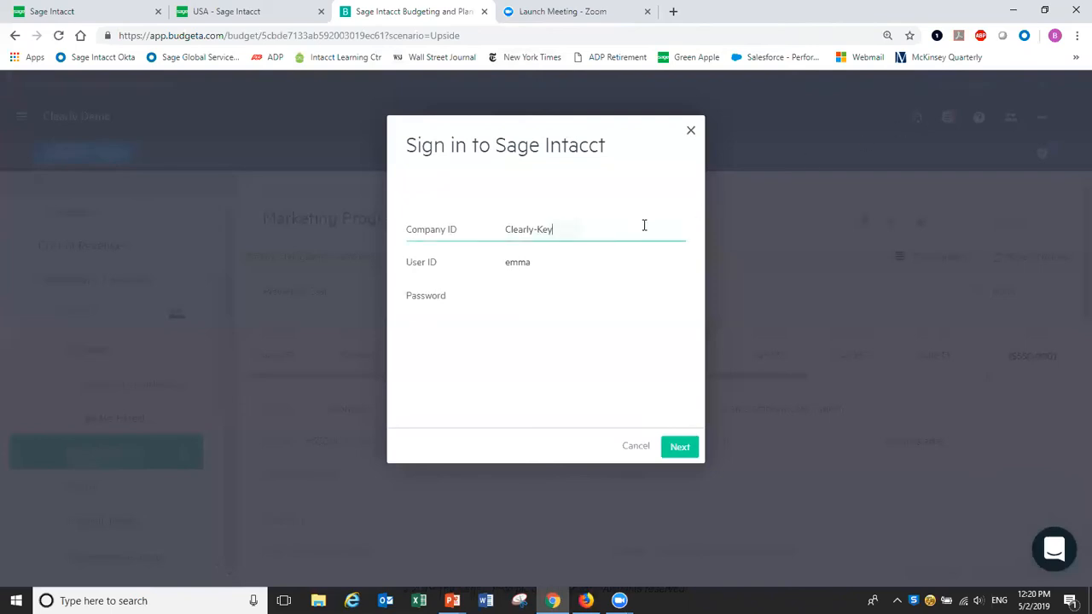
key("Tab")
key("Tab")
type("**********")
left_click(676, 438)
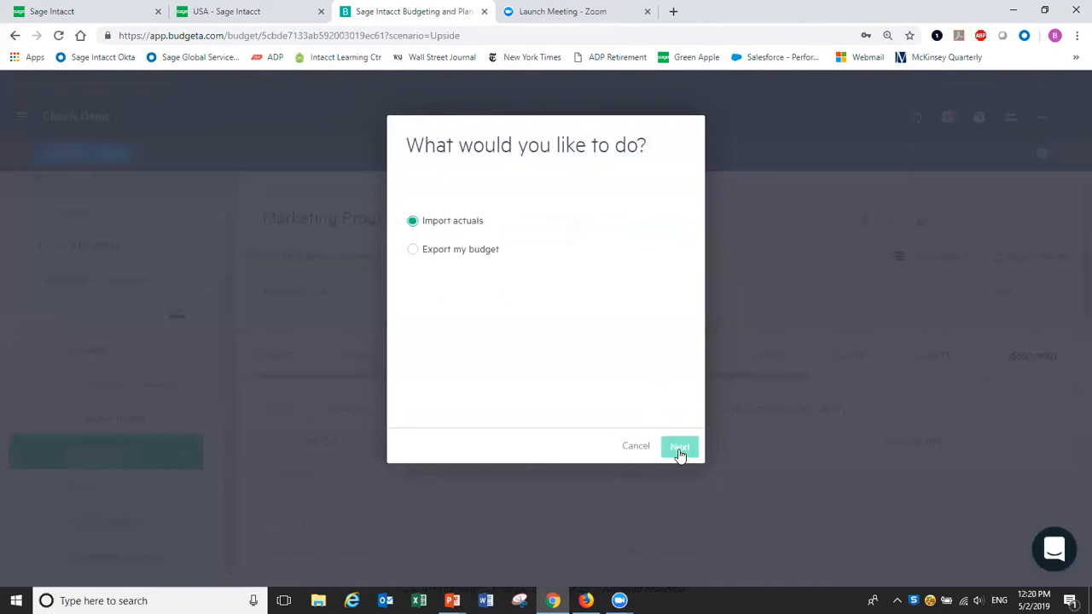
Export the budget as '2019 Final Budget', description 'Approved Version', not set as default.
left_click(414, 250)
left_click(680, 449)
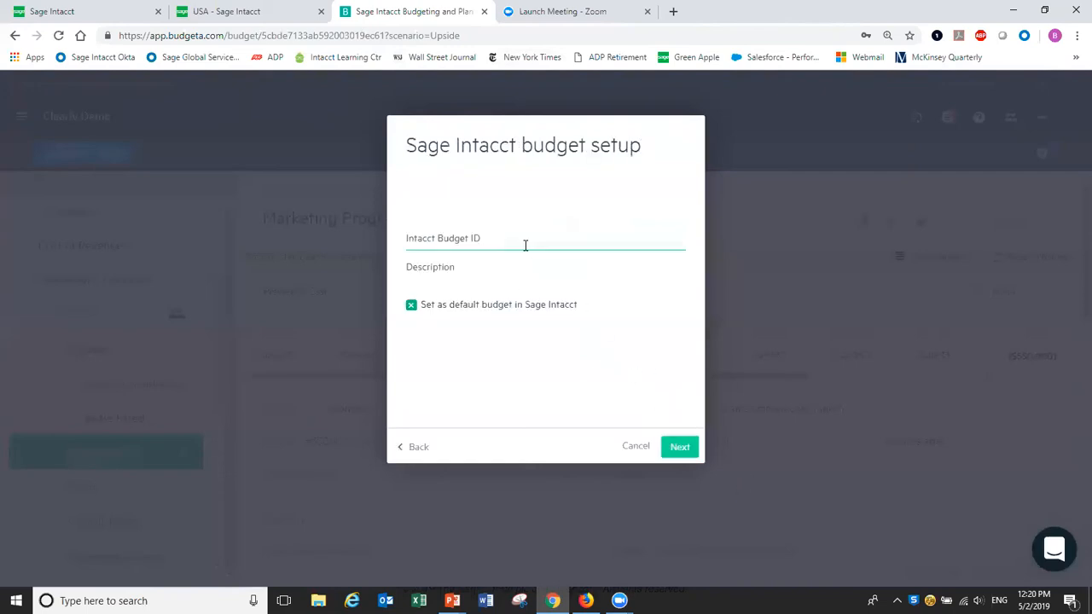
type("2019 Final Budget")
key("Tab")
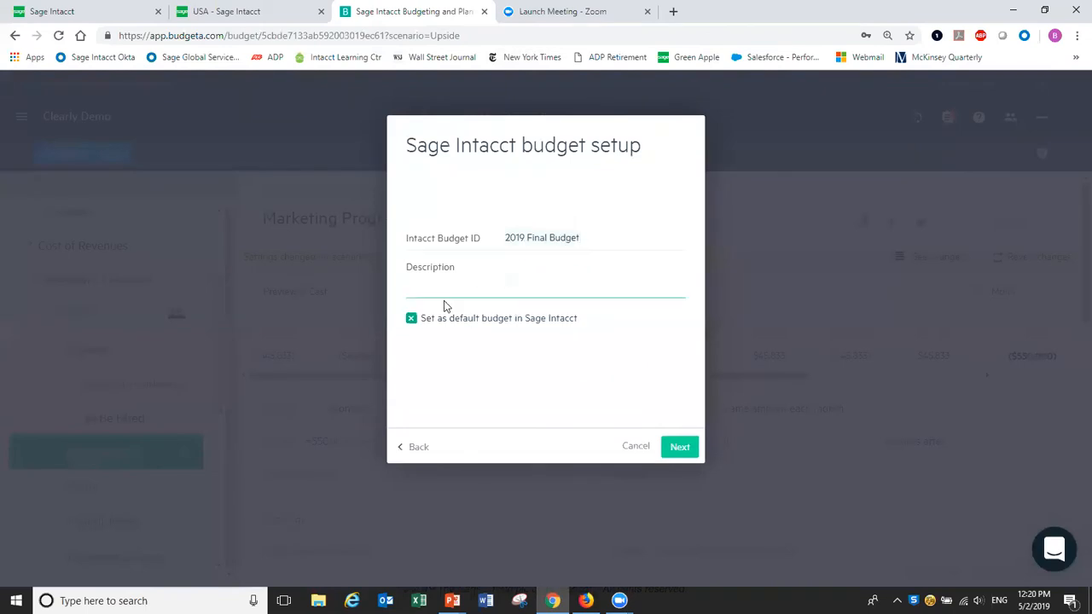
type("Approved Version")
left_click(411, 319)
left_click(676, 450)
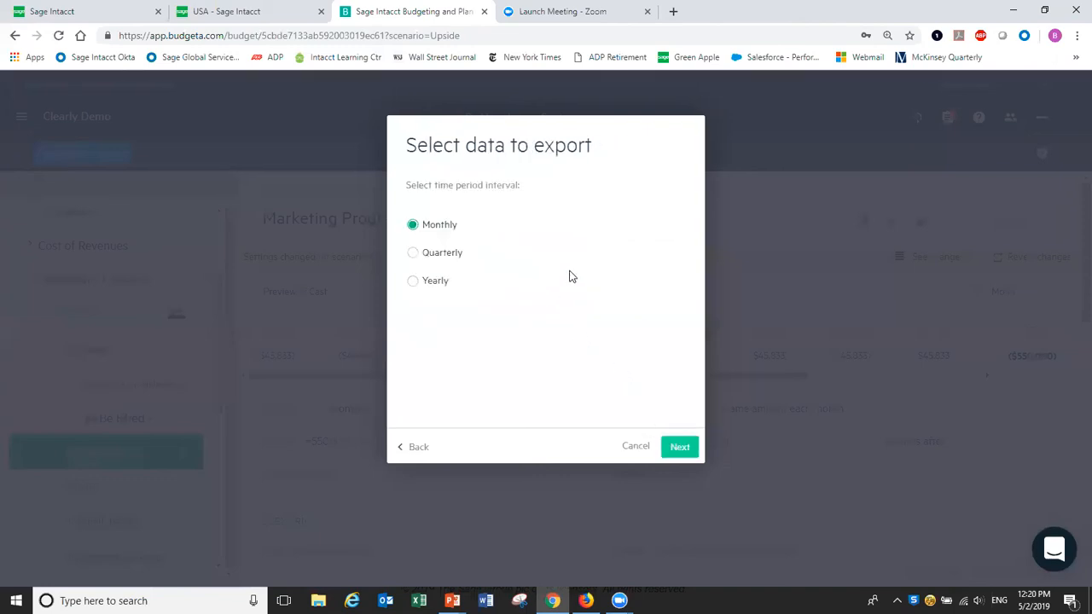
Export the budget monthly with Location and Department dimensions, excluding Category, until Success appears.
left_click(675, 443)
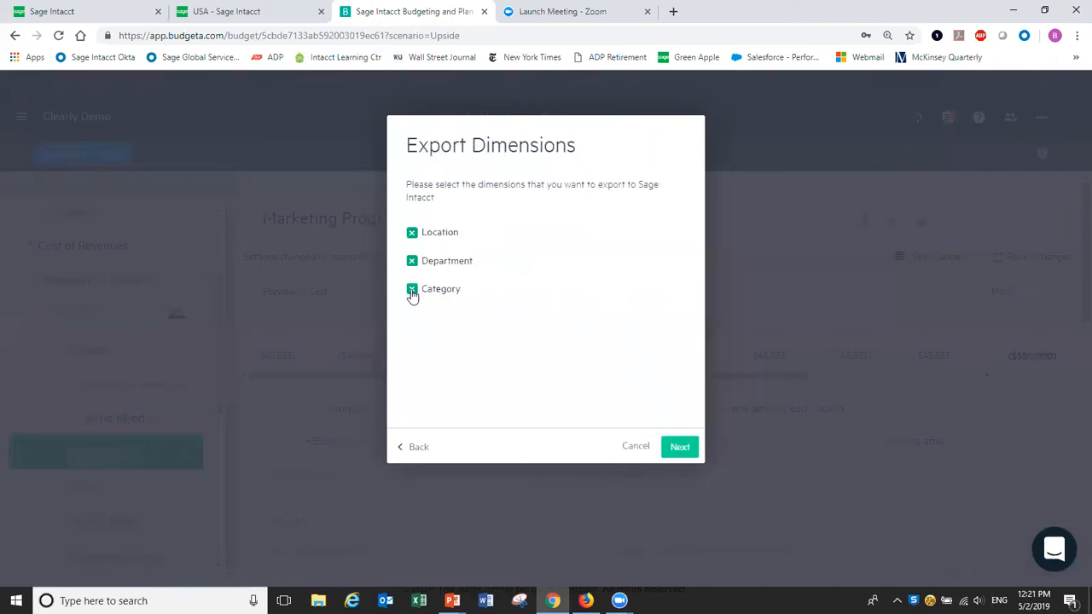
left_click(412, 292)
left_click(675, 446)
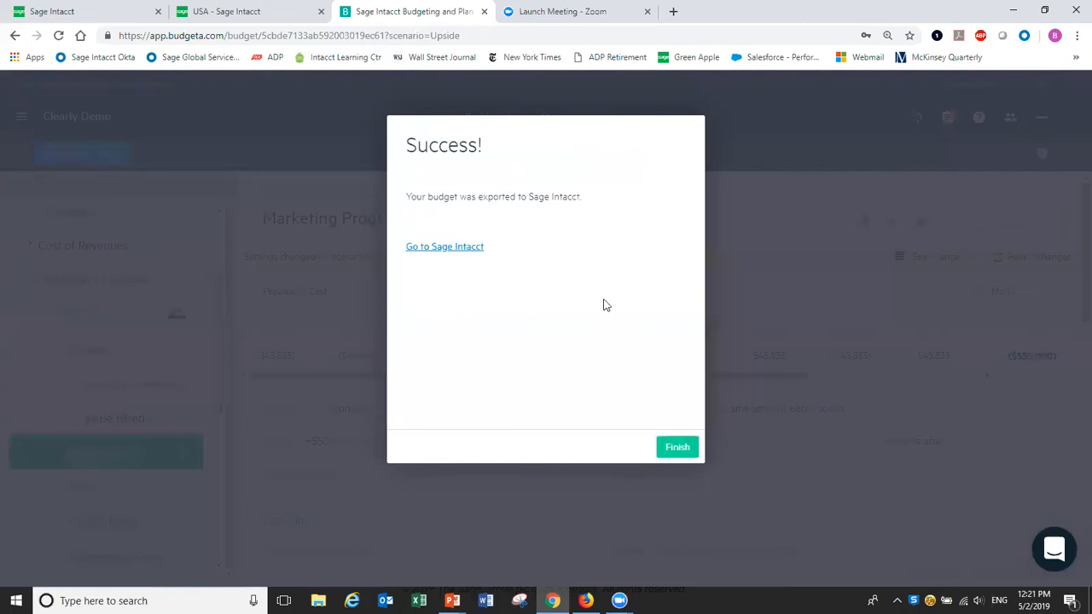
Refresh the Sage Intacct Budgets list to show four budgets, 2015 PL Budget through 2017 PL Budget_v2.
left_click(65, 13)
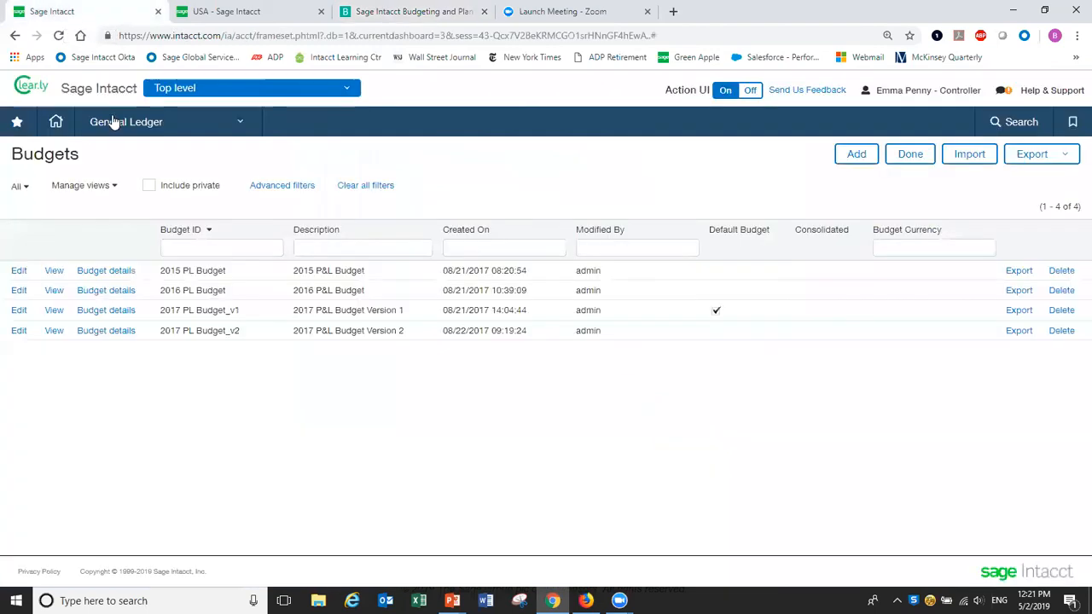
left_click(58, 36)
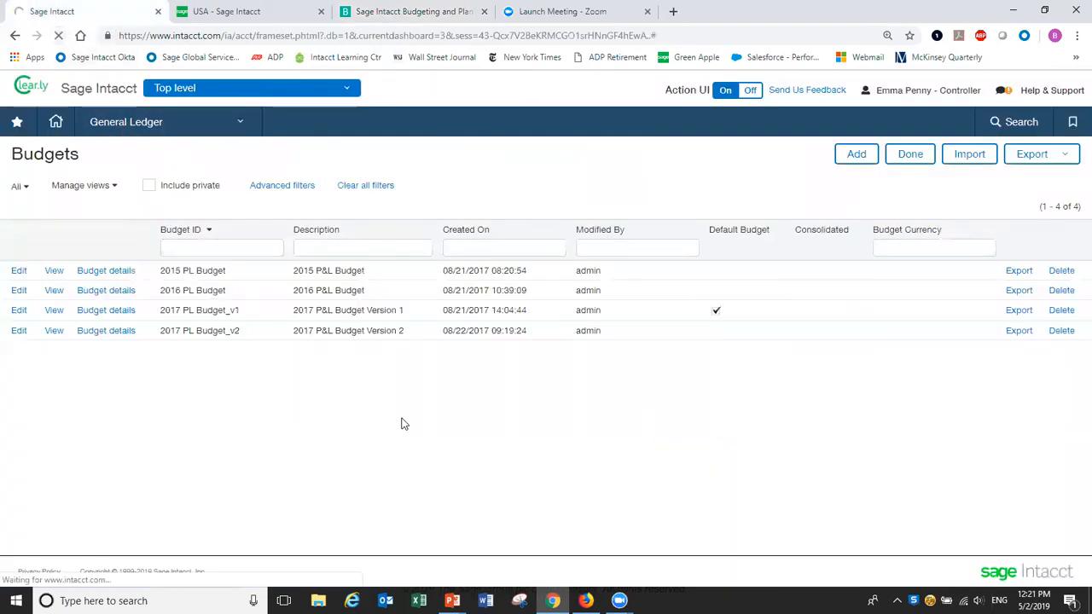
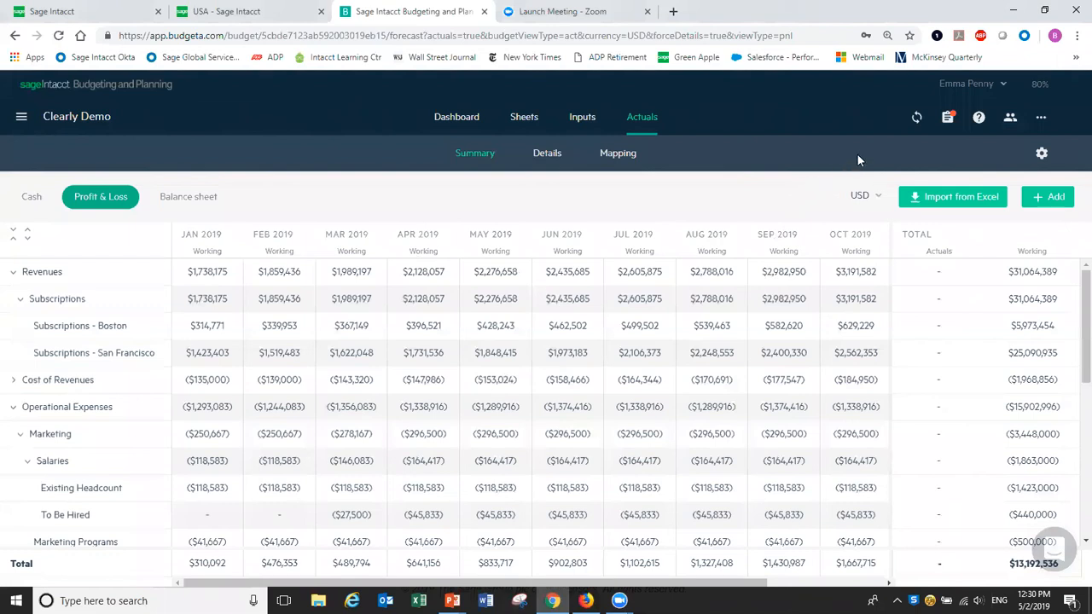
Sign in to Sage Intacct and choose to import actuals, keeping all three reports and all dimensions.
left_click(916, 120)
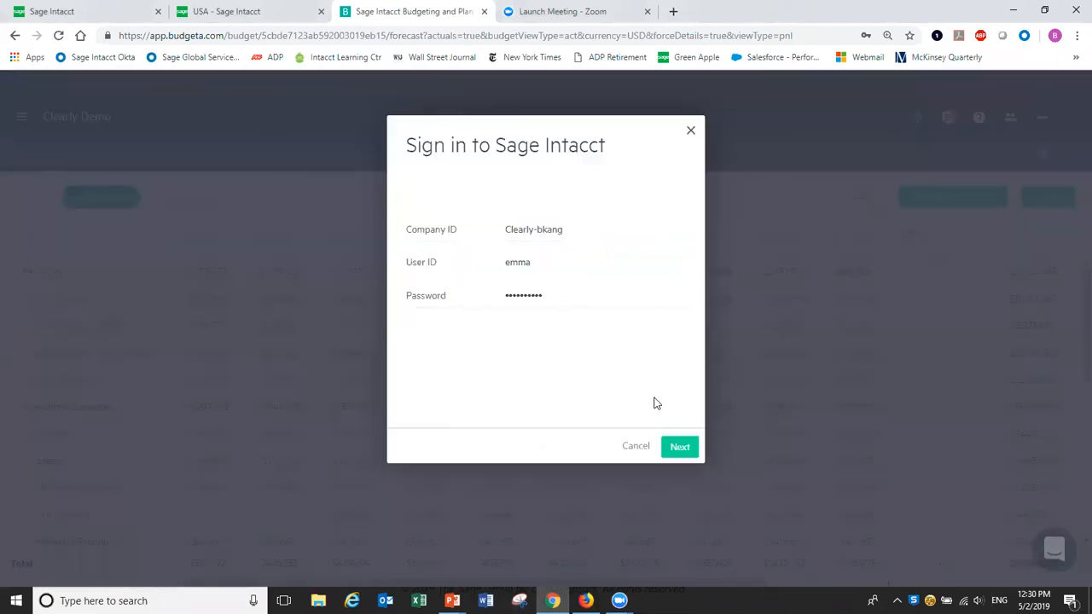
left_click(688, 449)
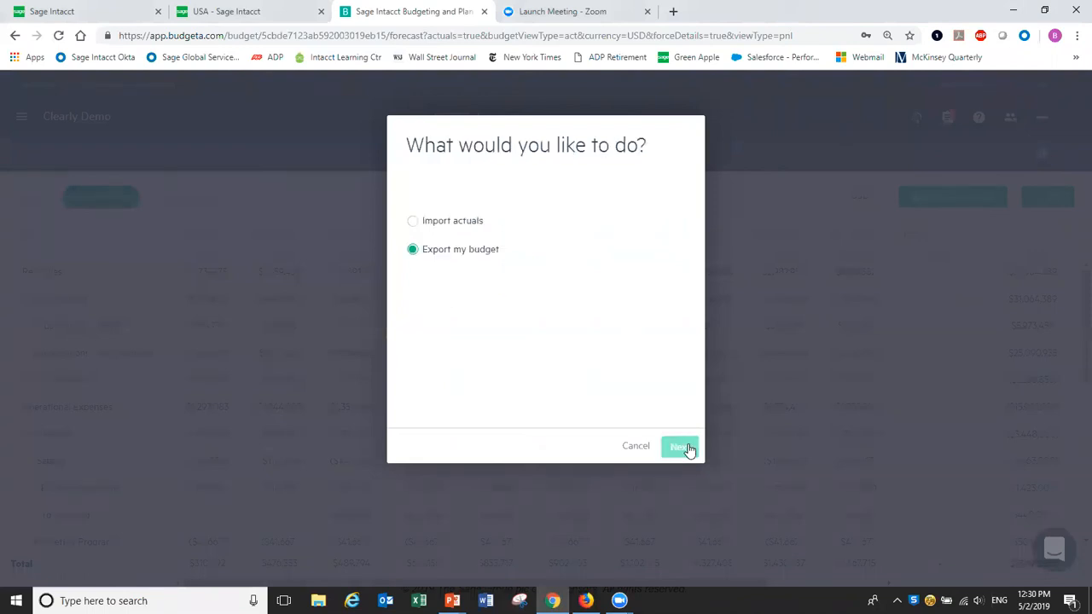
left_click(417, 224)
left_click(683, 450)
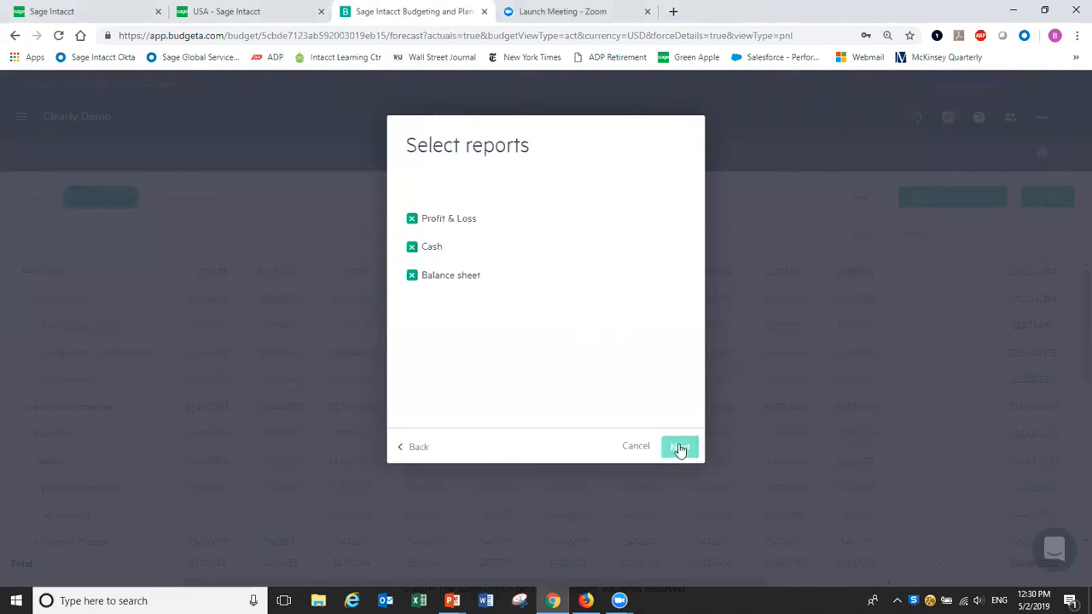
left_click(680, 448)
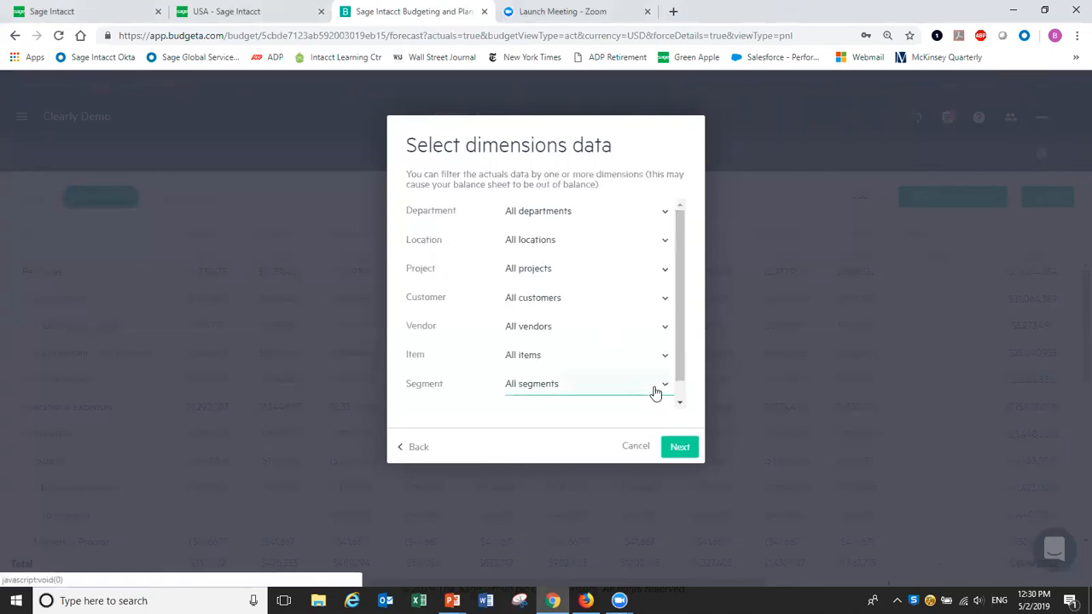
left_click_drag(683, 331, 678, 352)
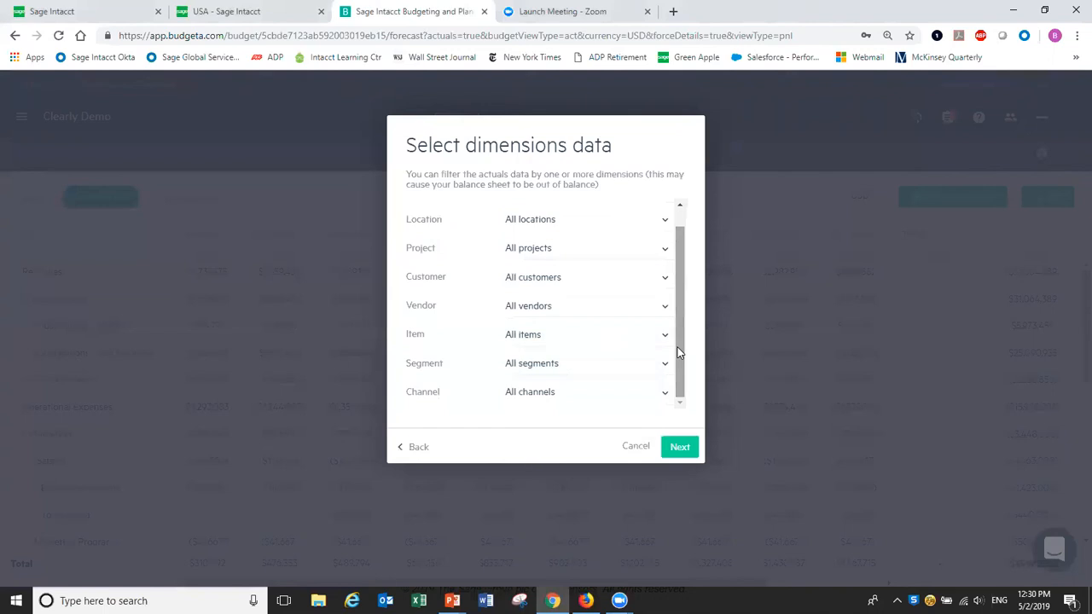
left_click(678, 447)
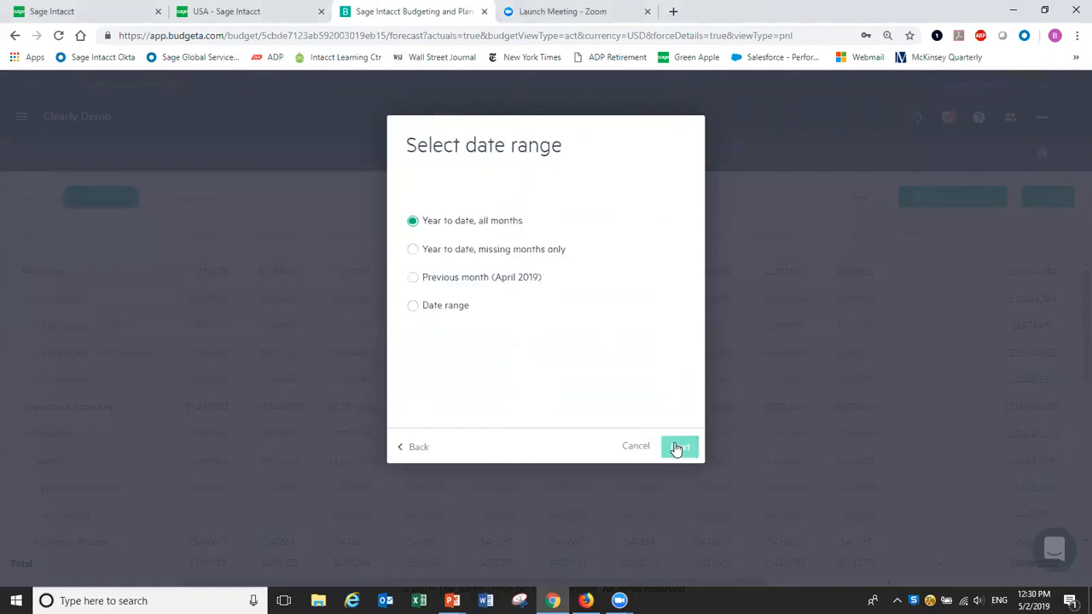
Set a custom date range of 01/2019 to 01/2019 and start the actuals import.
left_click(413, 306)
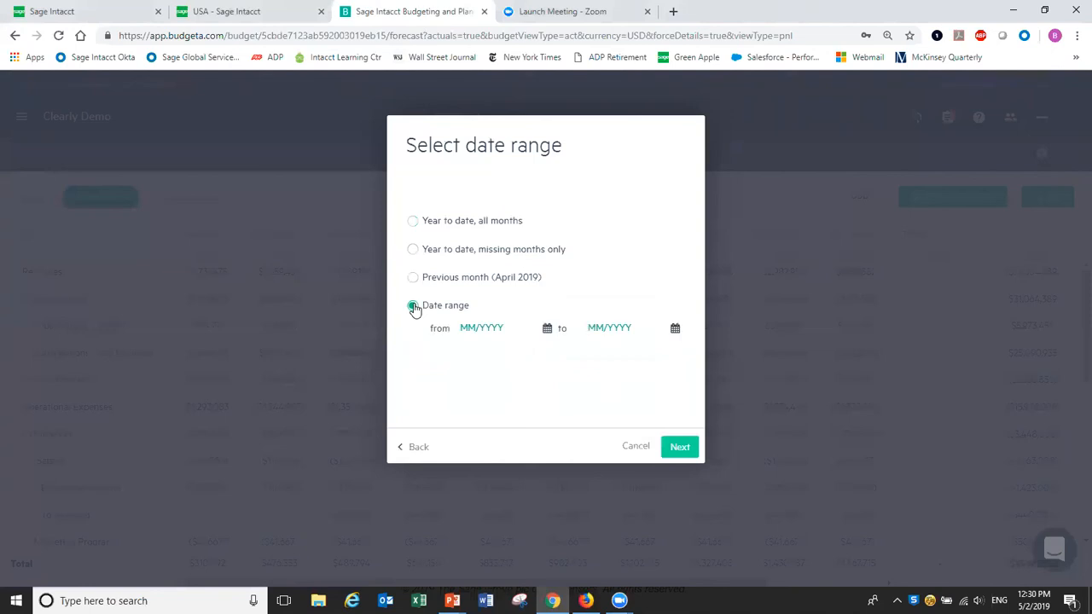
left_click(479, 328)
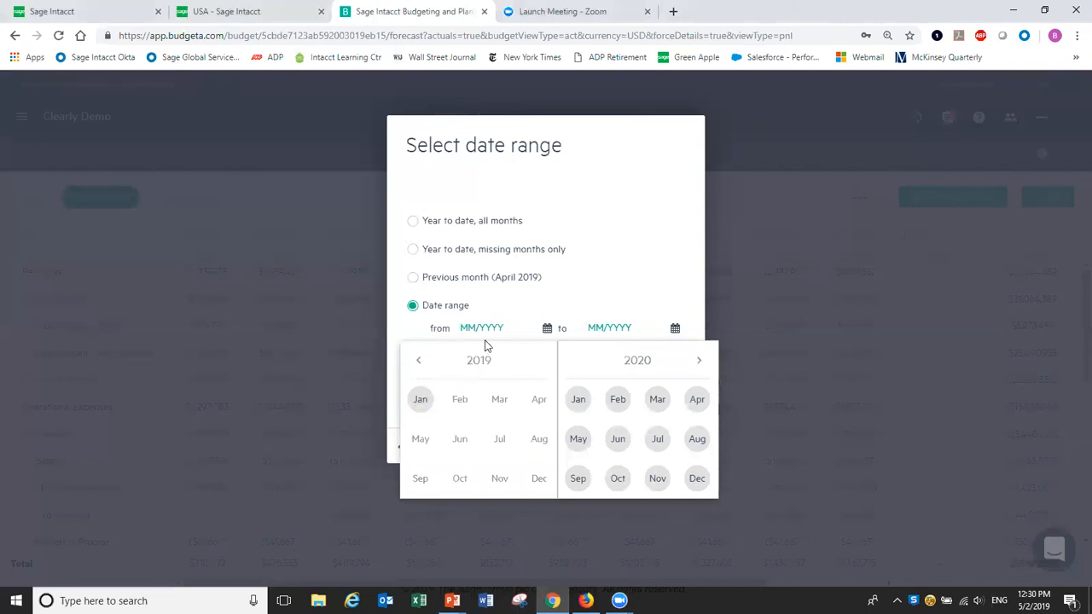
type("01/2019")
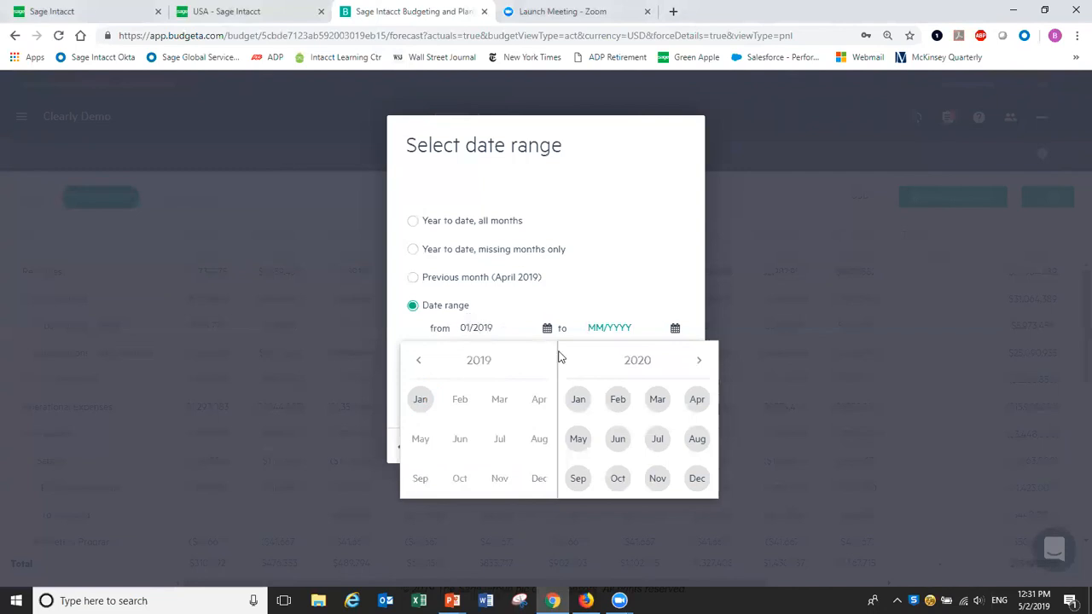
left_click(611, 334)
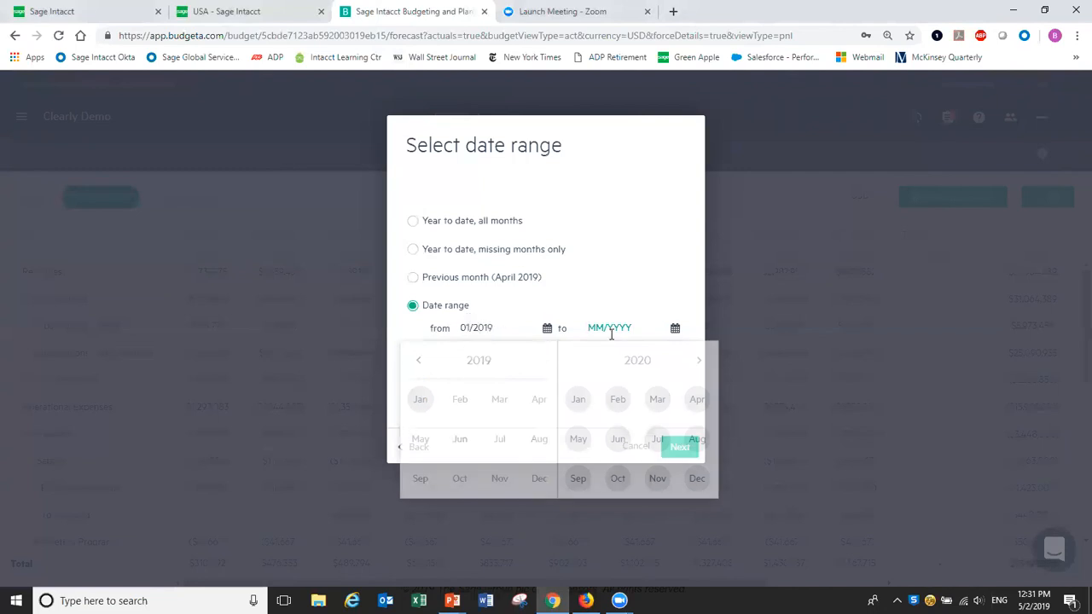
type("01")
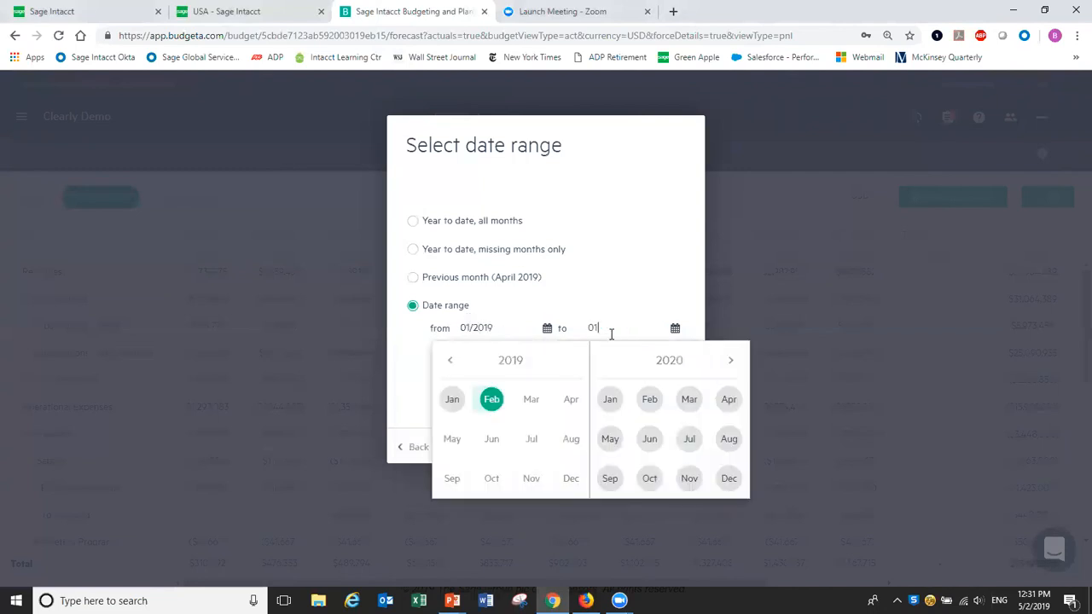
type("/2019")
left_click(696, 280)
left_click(680, 445)
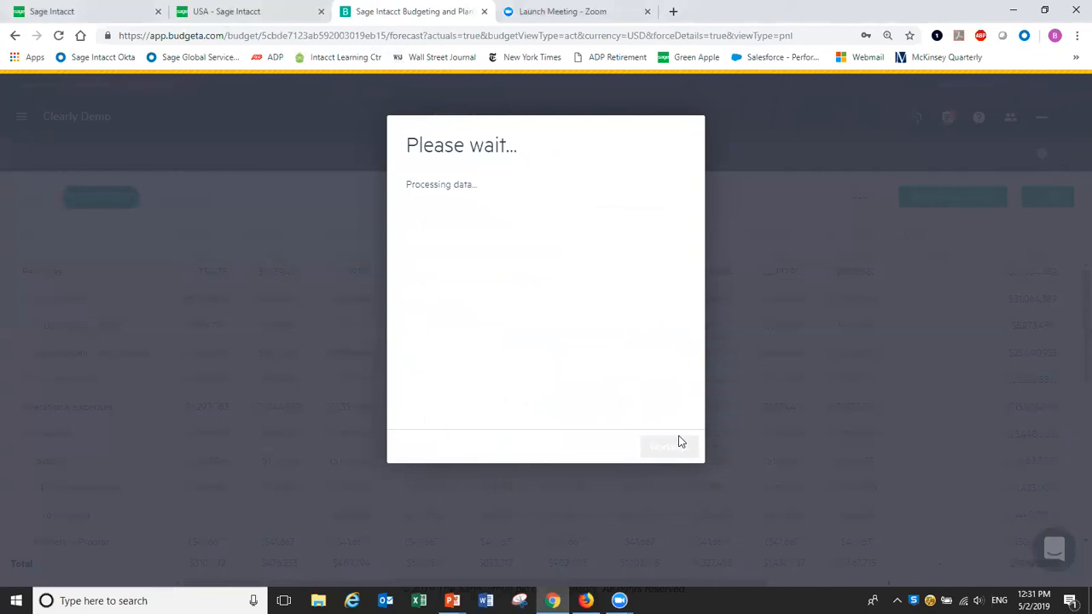
Close the finished import, review January actuals against the budget, then go to the Clearly Demo Inputs.
left_click(679, 445)
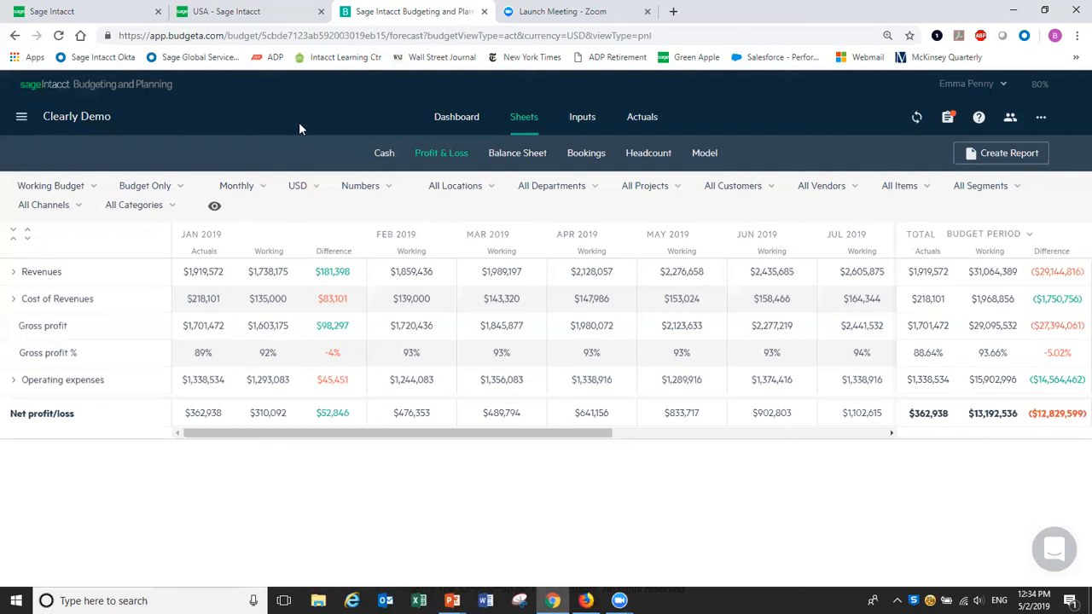
left_click(580, 119)
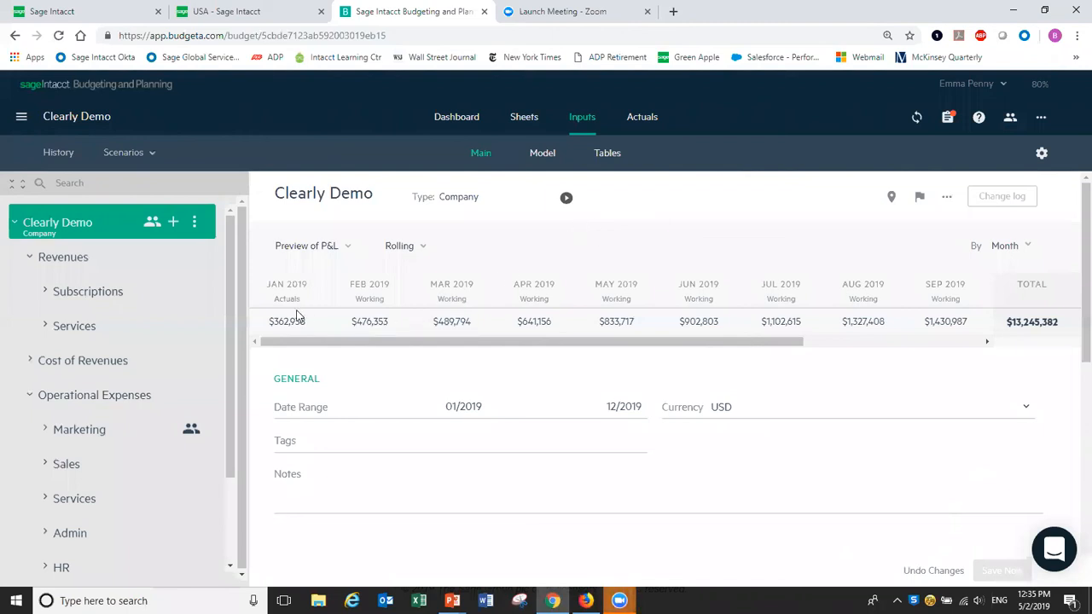
Lower the Subscriptions - Boston monthly growth rate from 8% to 6%.
left_click(48, 293)
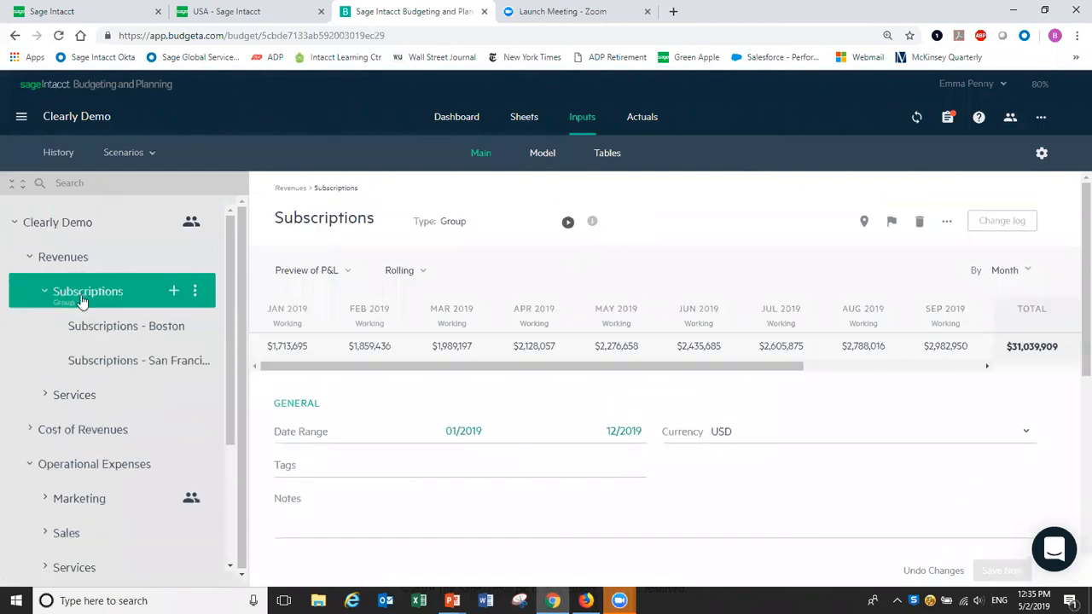
left_click(137, 331)
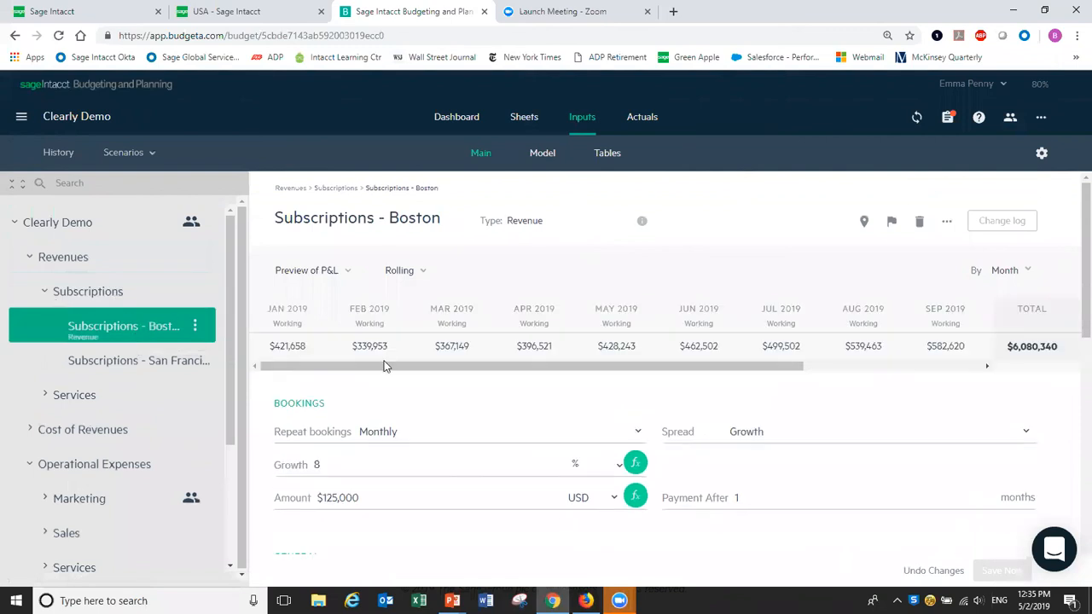
left_click(331, 466)
key("BackSpace")
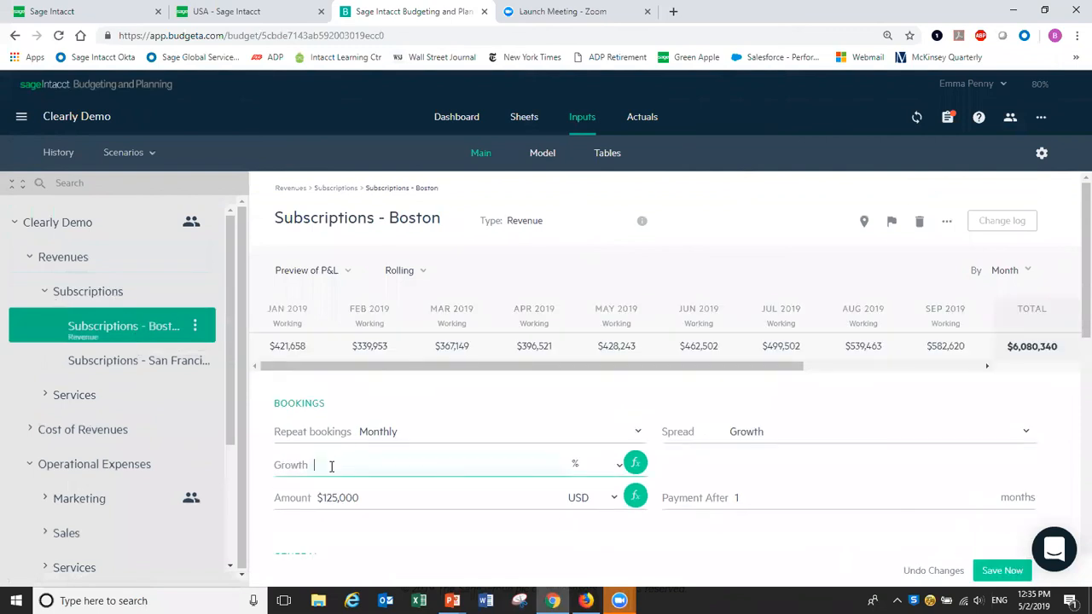
type("6")
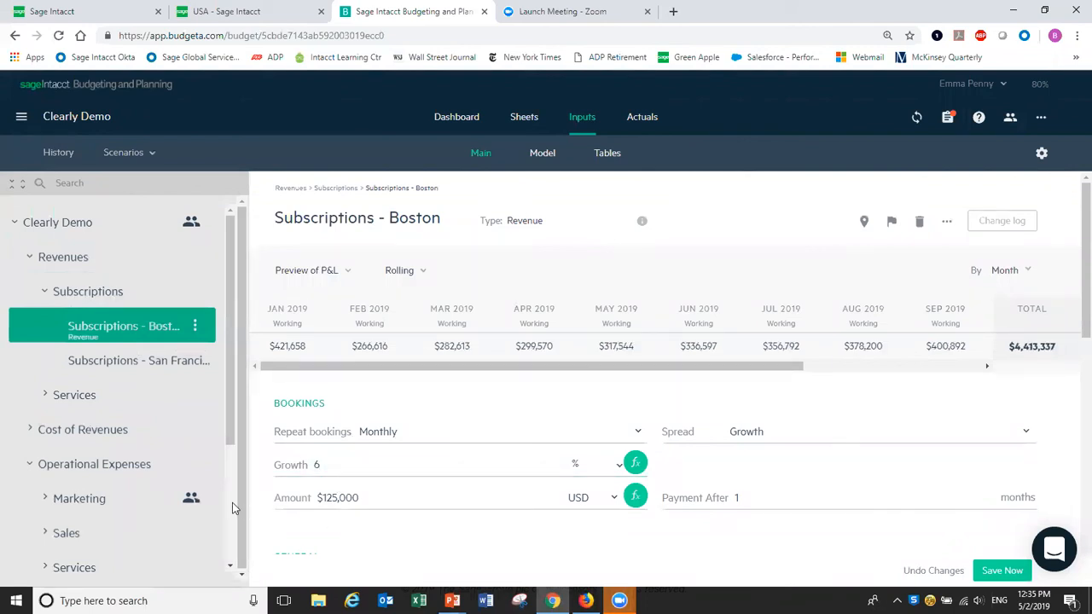
Change the Marketing Programs amount formula from =500000/12 to =450000/12.
left_click(66, 507)
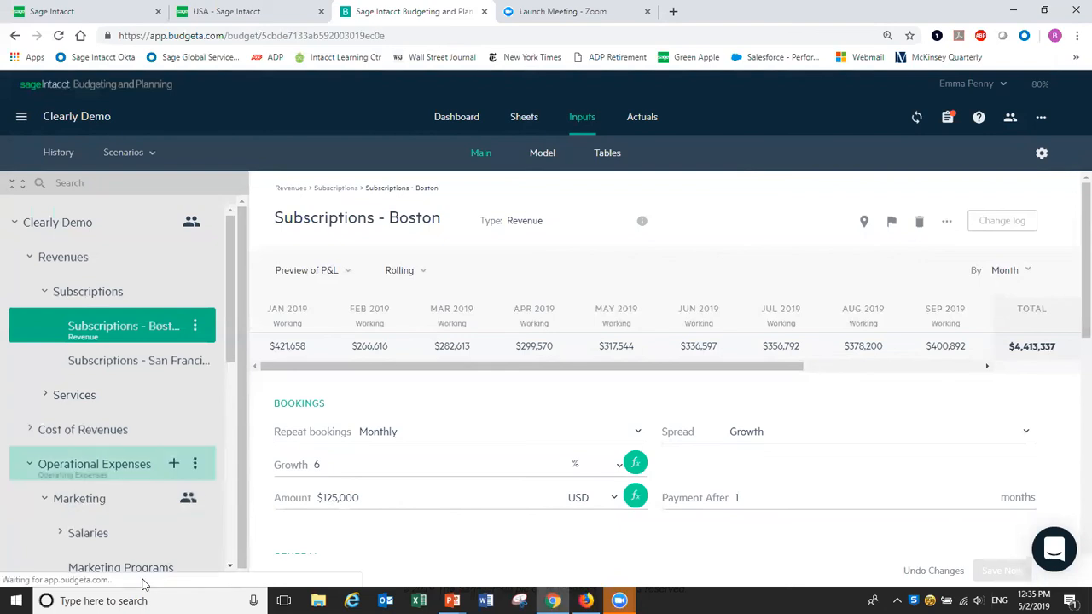
left_click(139, 573)
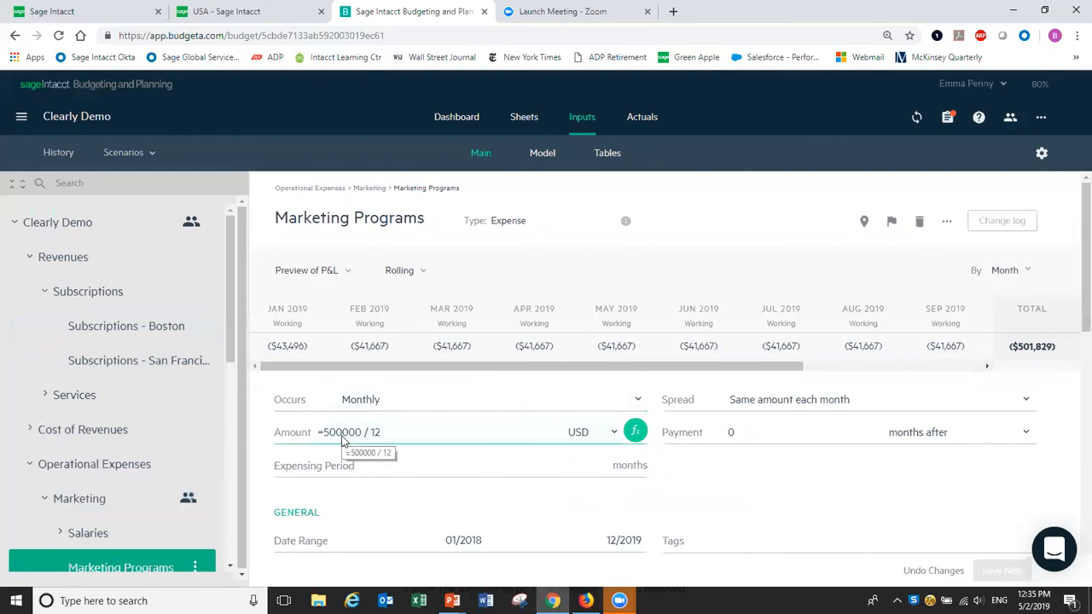
left_click(342, 434)
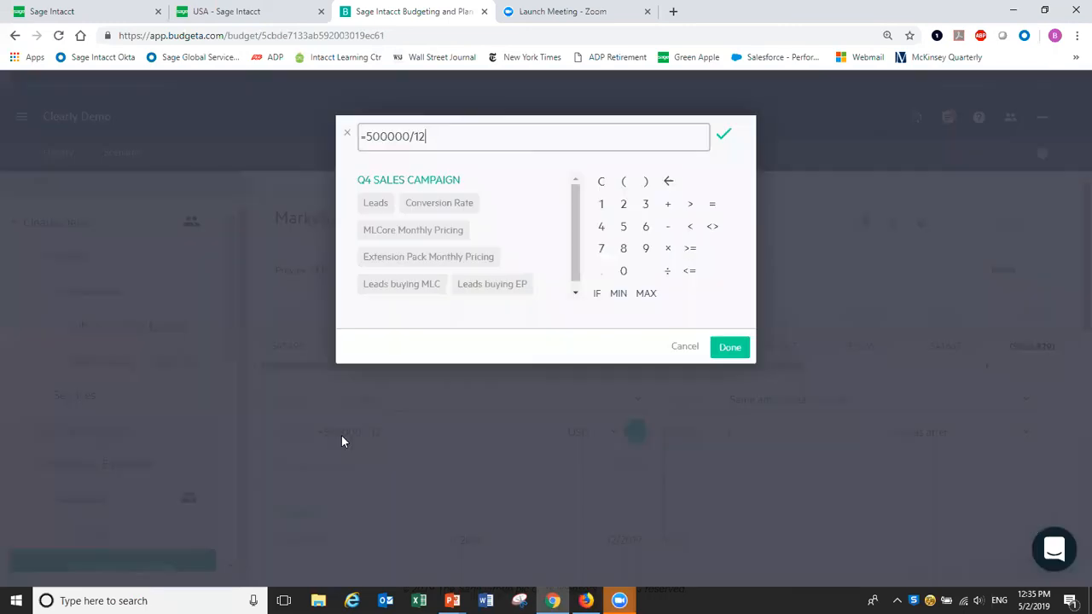
left_click(386, 137)
key("BackSpace")
key("BackSpace")
type("45")
left_click(730, 347)
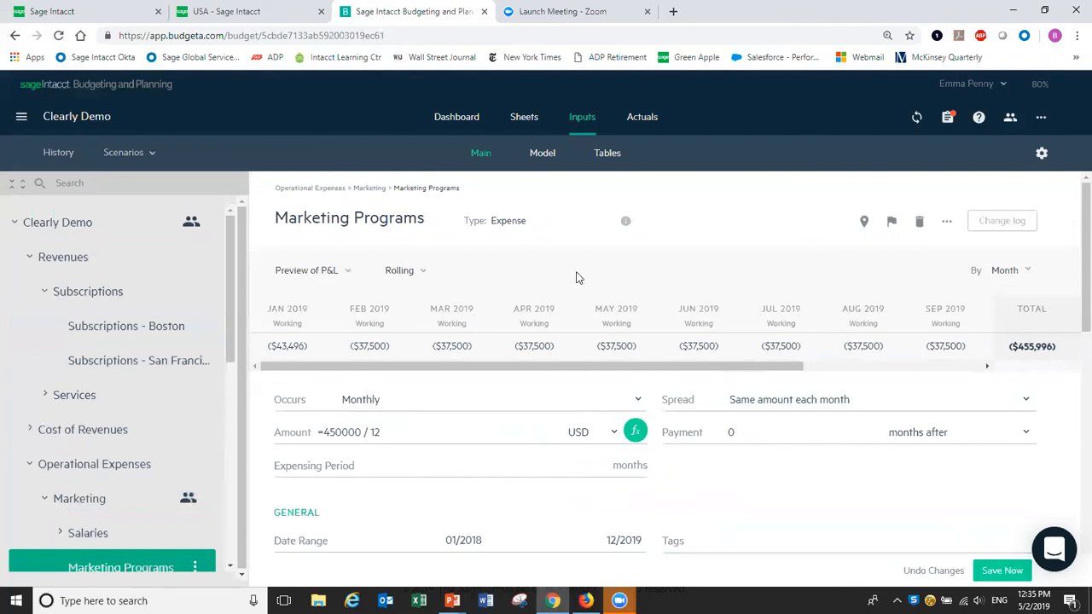
Add a Forecast version 'Downside' in History with comment 'Lower revenue growth and spending'.
left_click(54, 153)
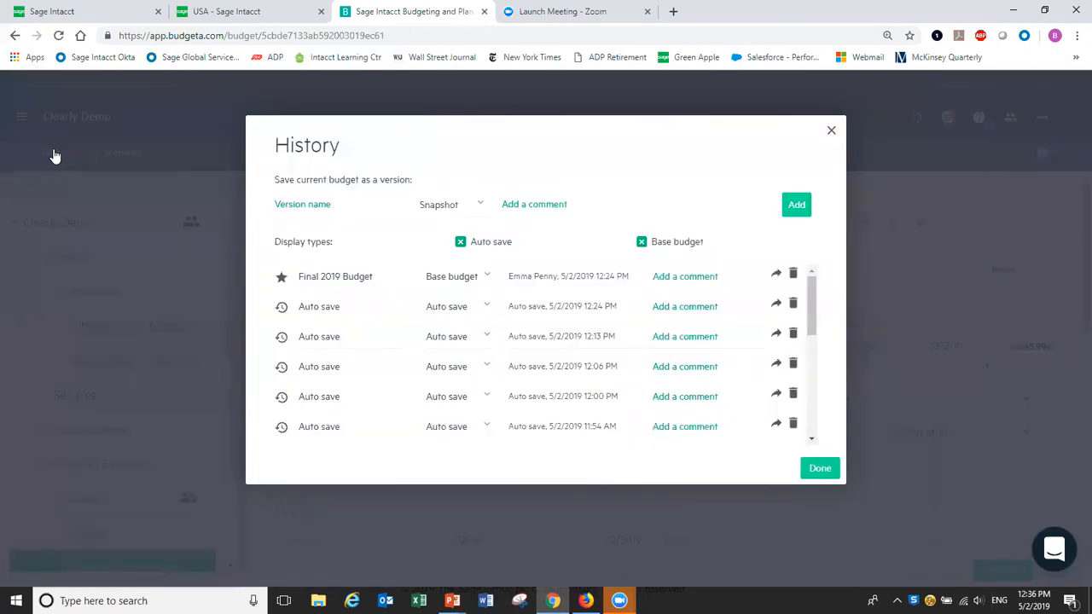
left_click(333, 204)
type("Downside")
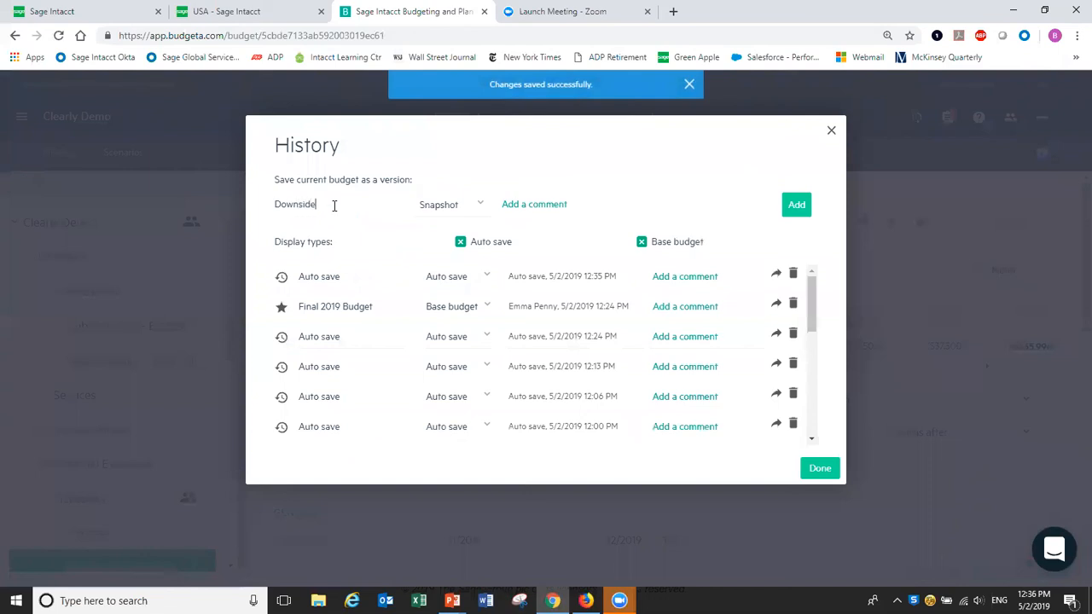
left_click(480, 205)
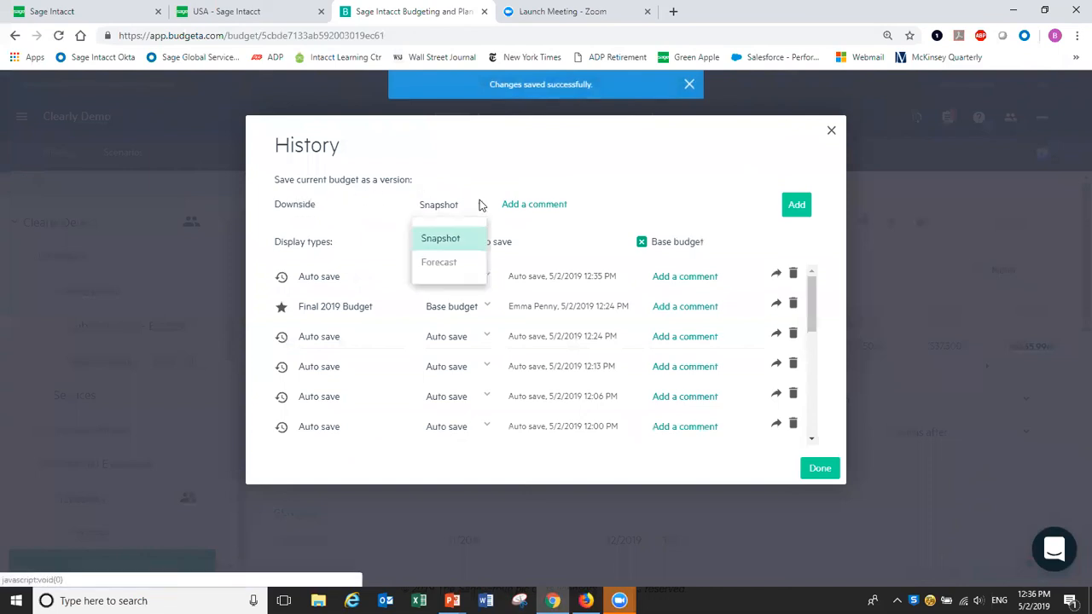
left_click(442, 262)
left_click(551, 203)
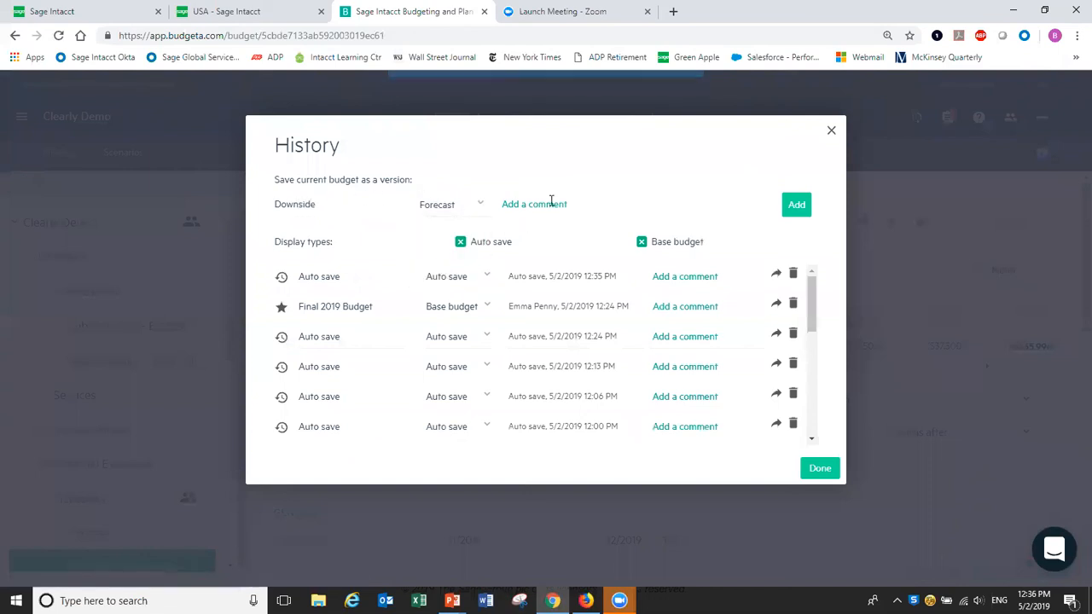
type("Lower go")
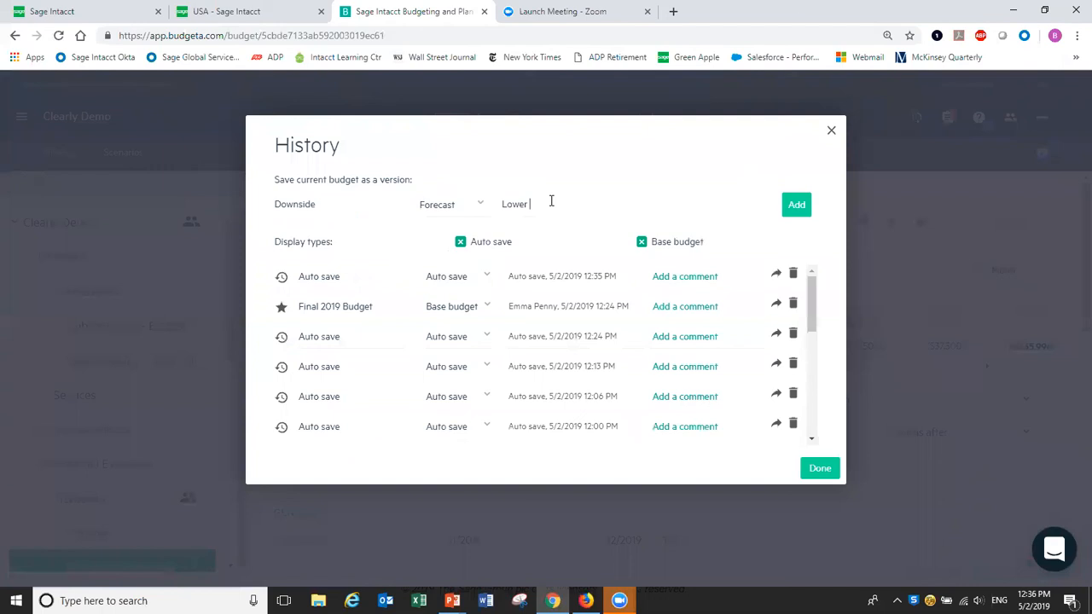
key("BackSpace")
key("BackSpace")
type("nue growth and spending")
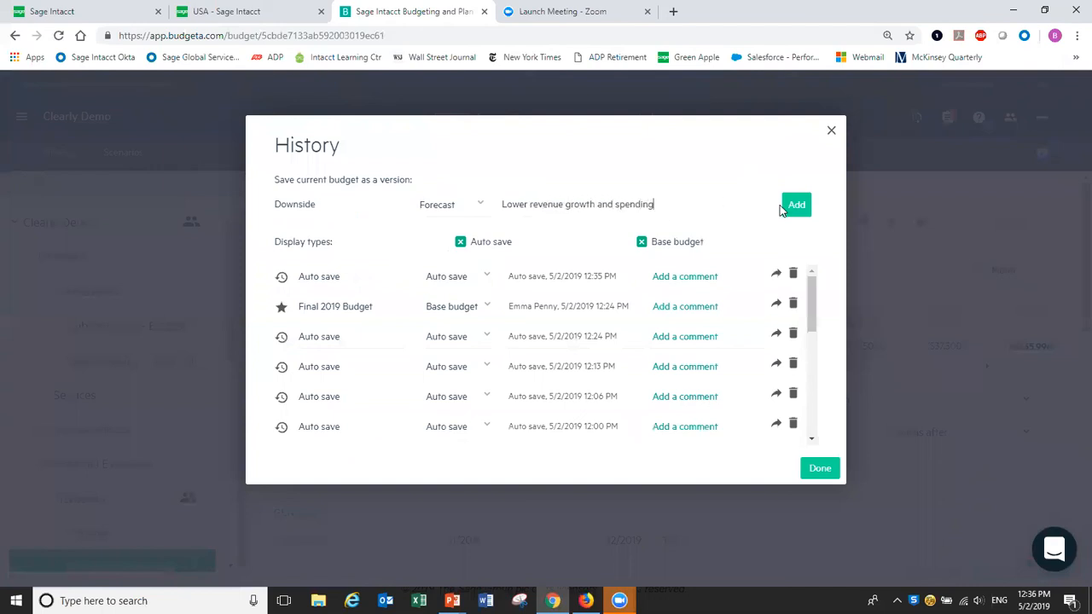
left_click(794, 215)
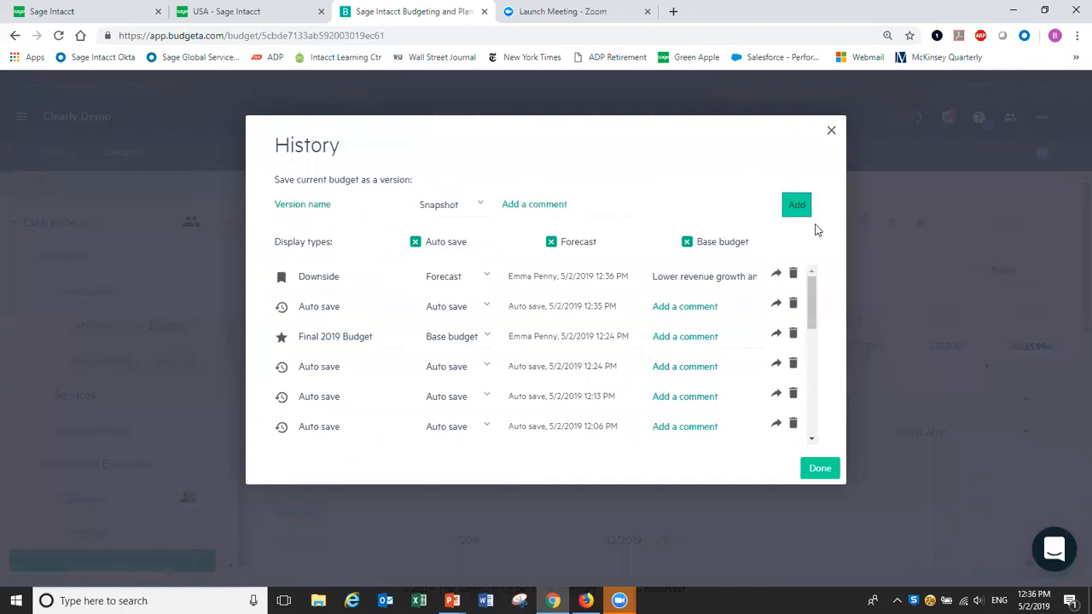
left_click(816, 471)
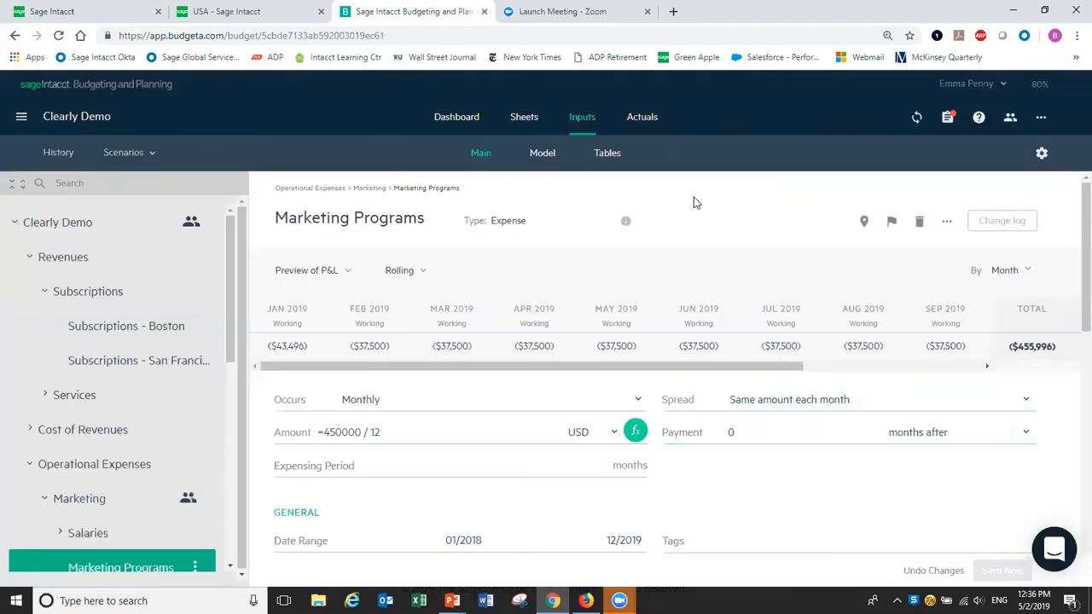
Switch the Sheets view to Forecasts and compare 'Final 2019 Budget vs. Downside'.
left_click(526, 119)
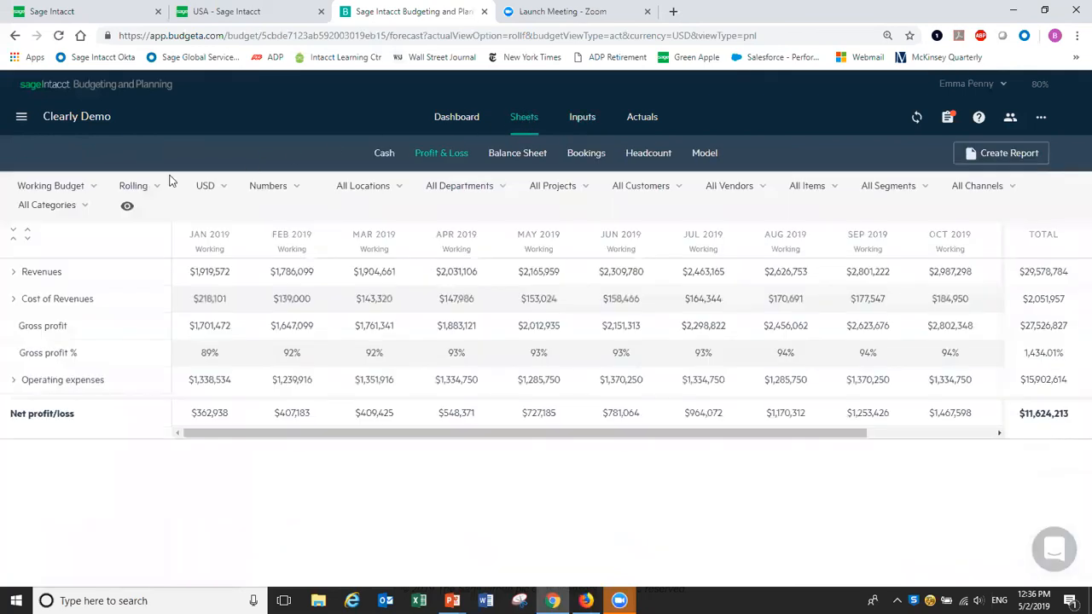
left_click(93, 189)
left_click(52, 241)
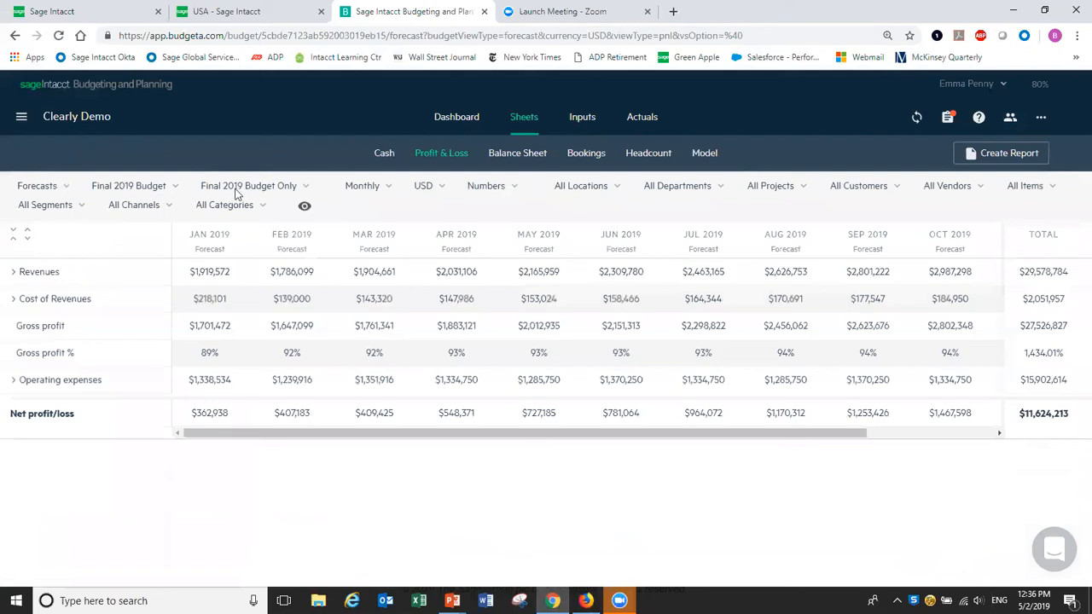
left_click(308, 186)
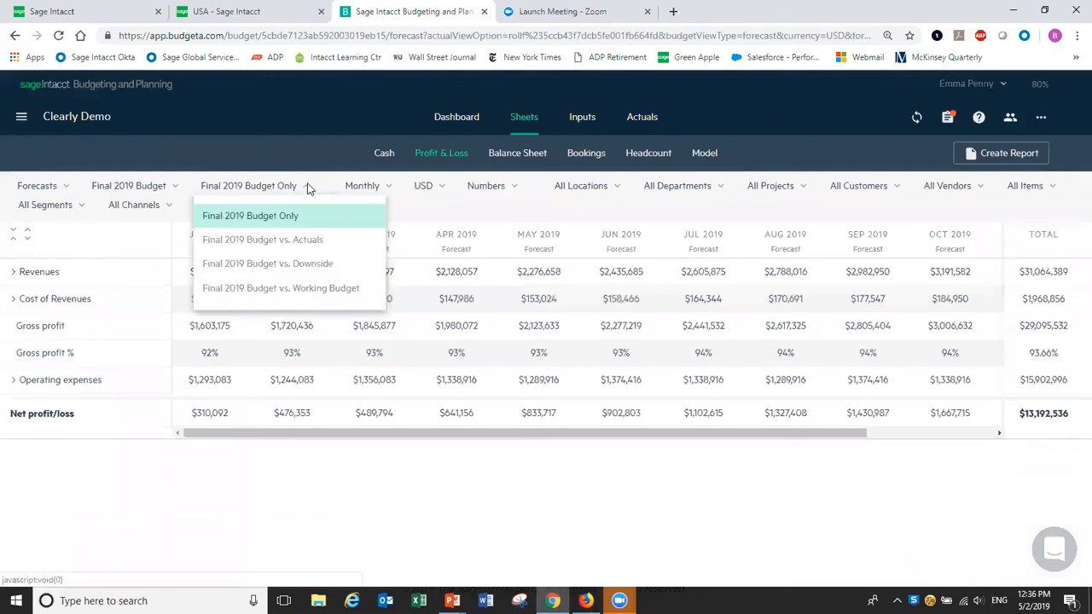
left_click(294, 265)
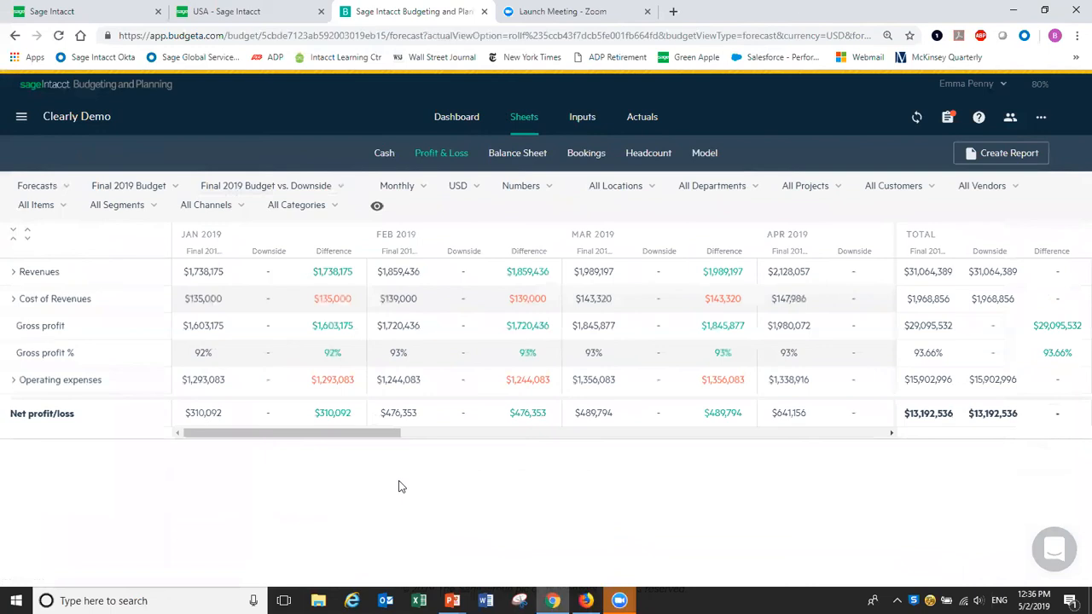